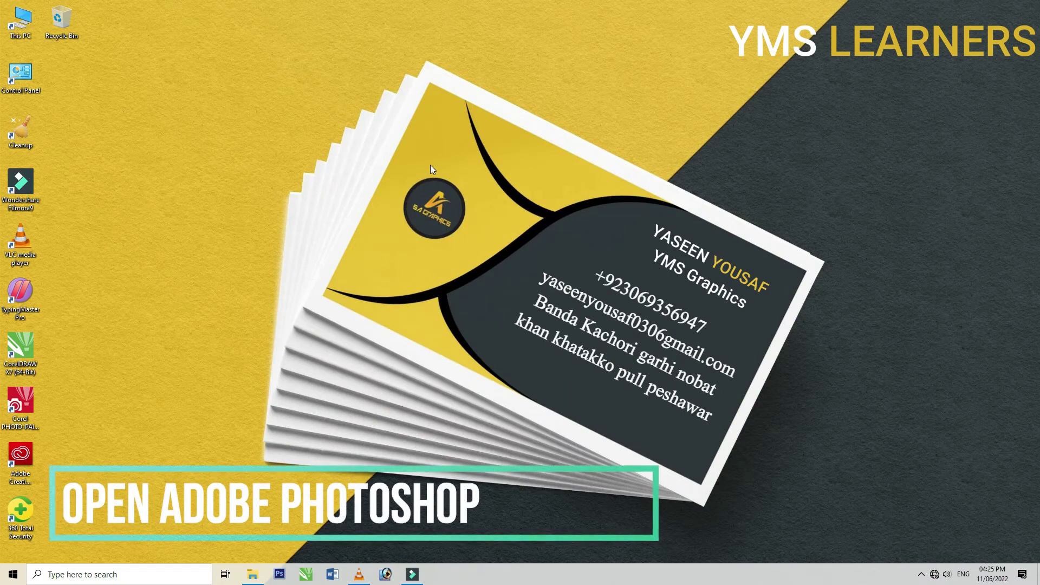
Launch Adobe Photoshop 7.0 from its taskbar icon.
left_click(385, 574)
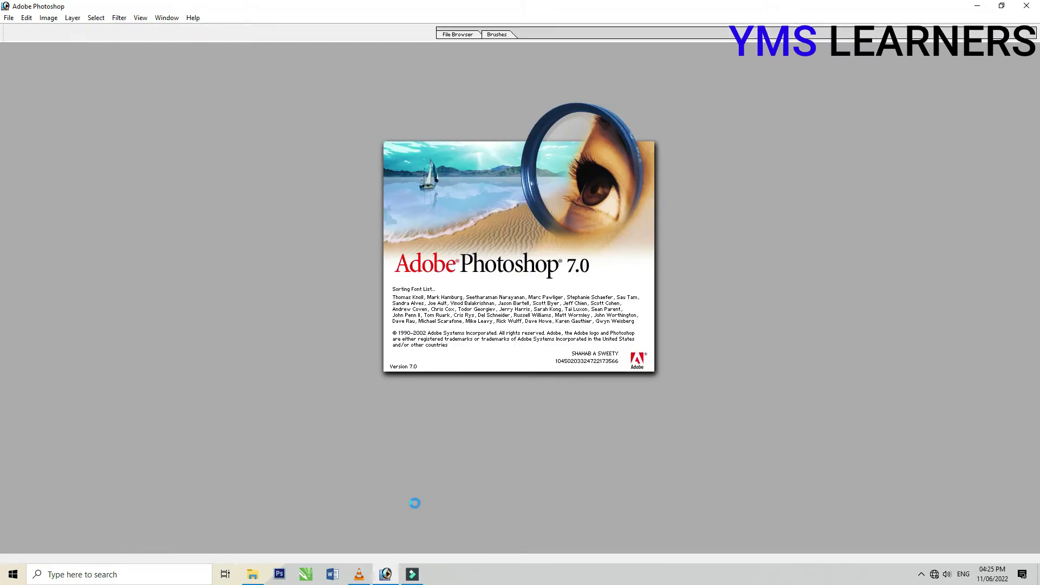
Open IMG-20220611-WA0013.jpg, maximize its window, and convert the Background into Layer 0.
left_click(10, 17)
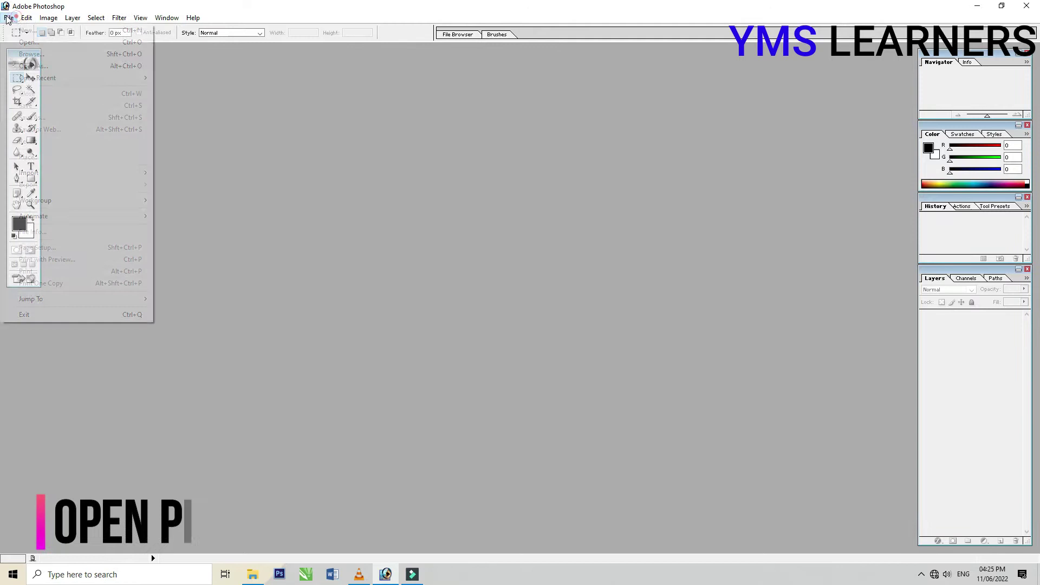
left_click(28, 42)
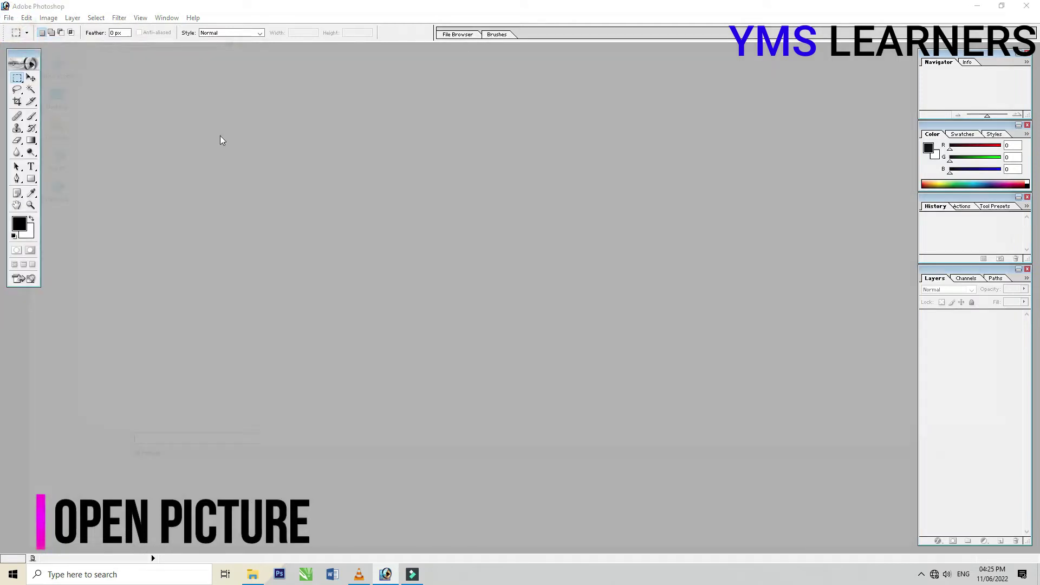
left_click(207, 78)
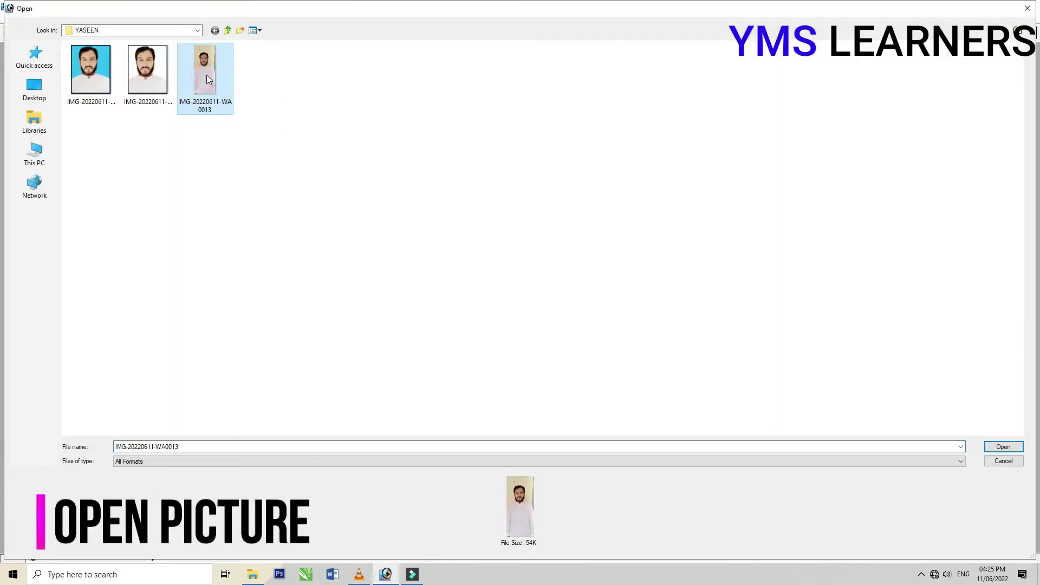
double_click(207, 75)
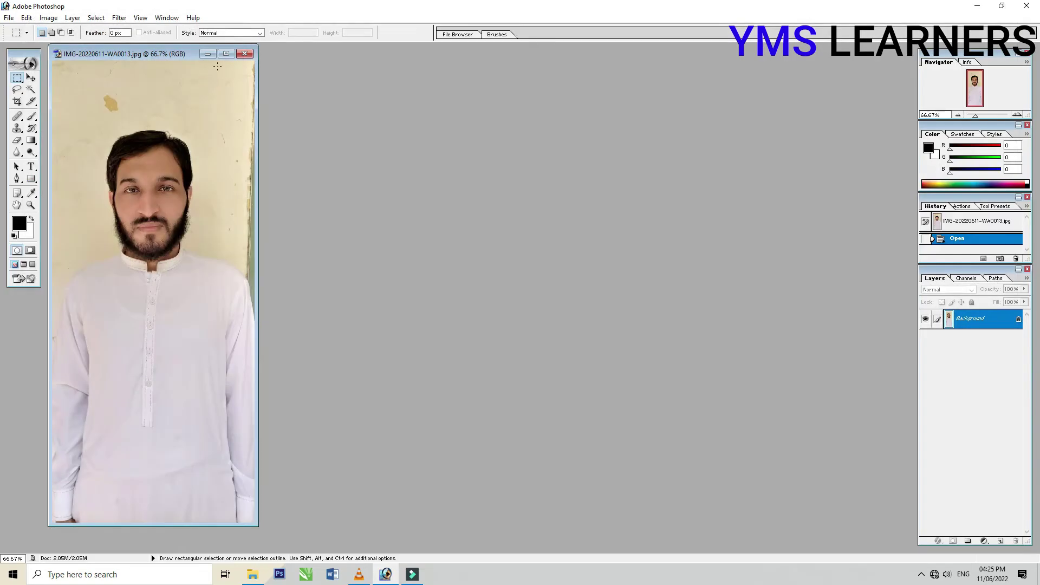
left_click(223, 54)
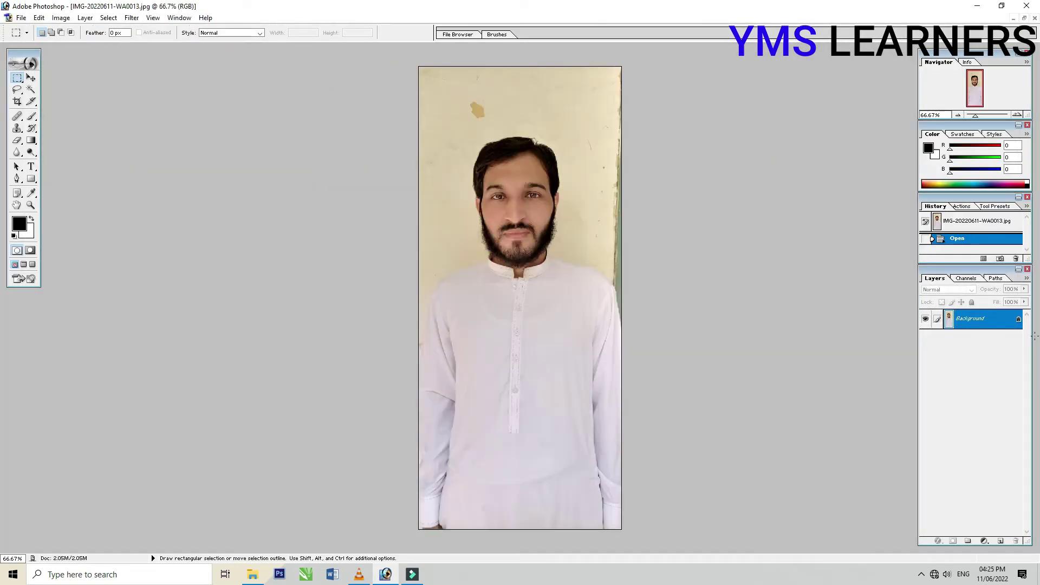
double_click(1017, 321)
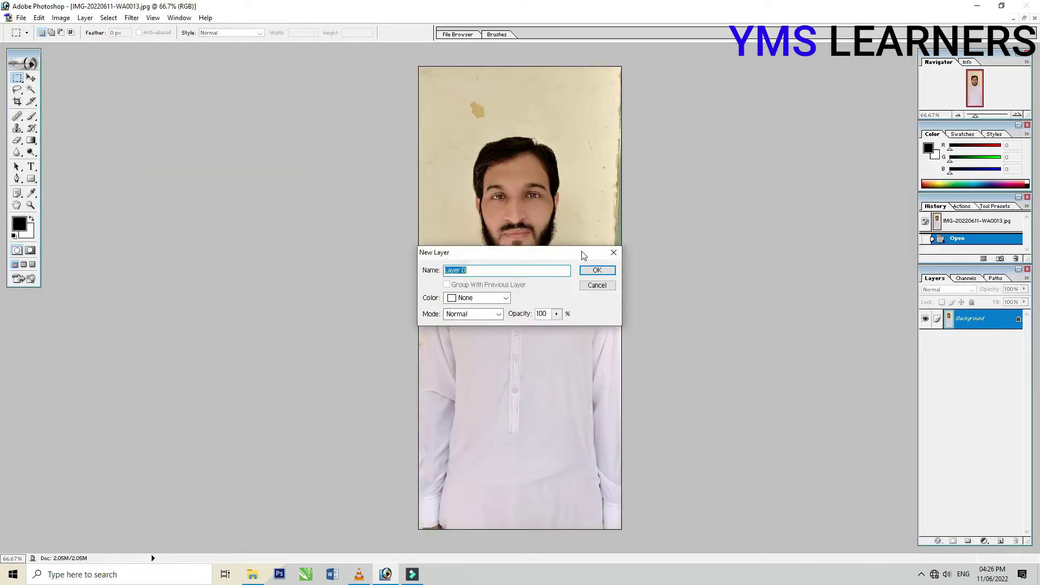
left_click(594, 272)
Select the Pen Tool in path mode and zoom in on the shirt.
key("ctrl+0")
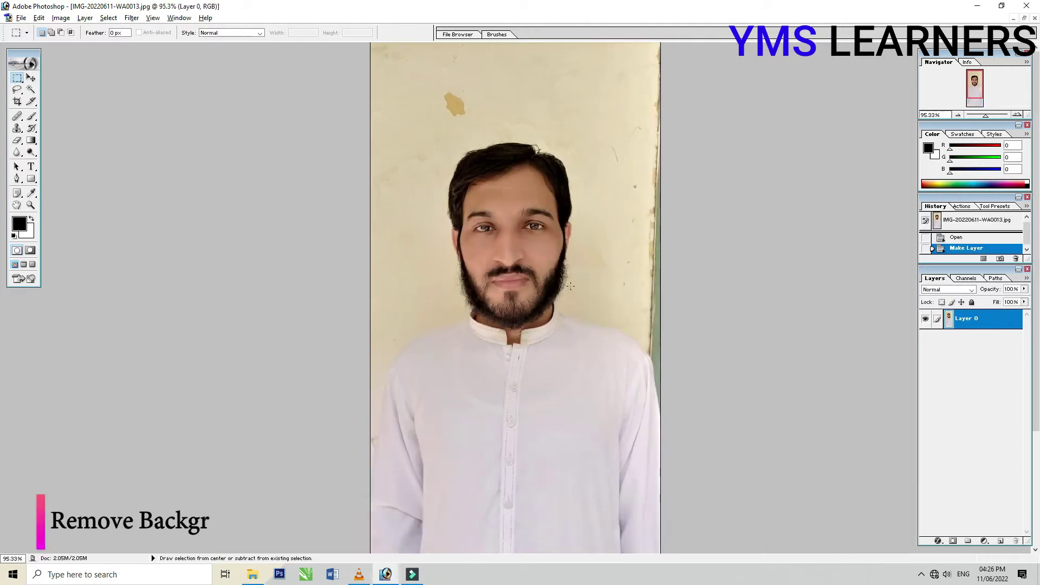
key("p")
key("ctrl+plus")
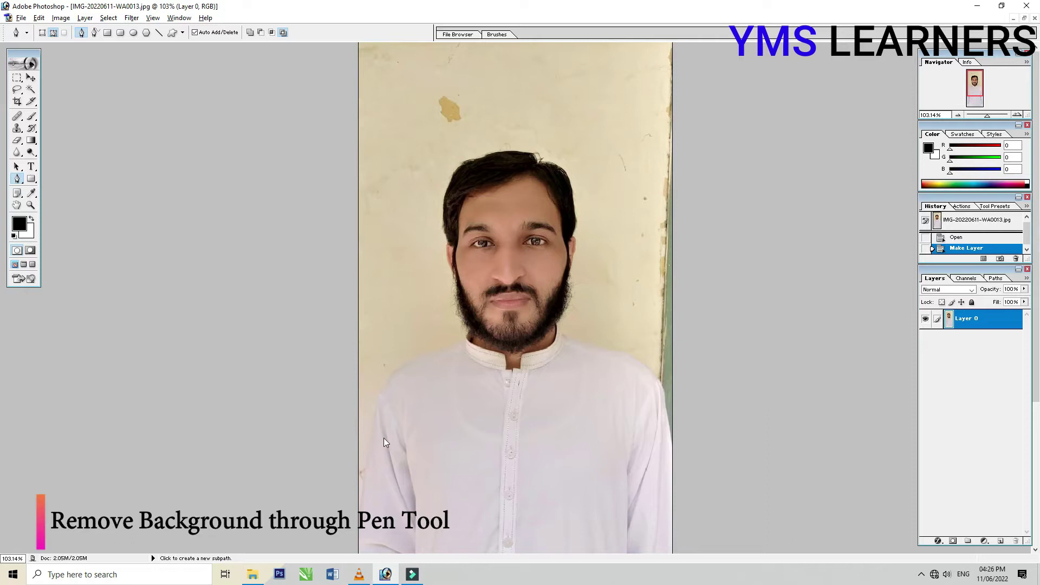
left_click(17, 180)
left_click(54, 176)
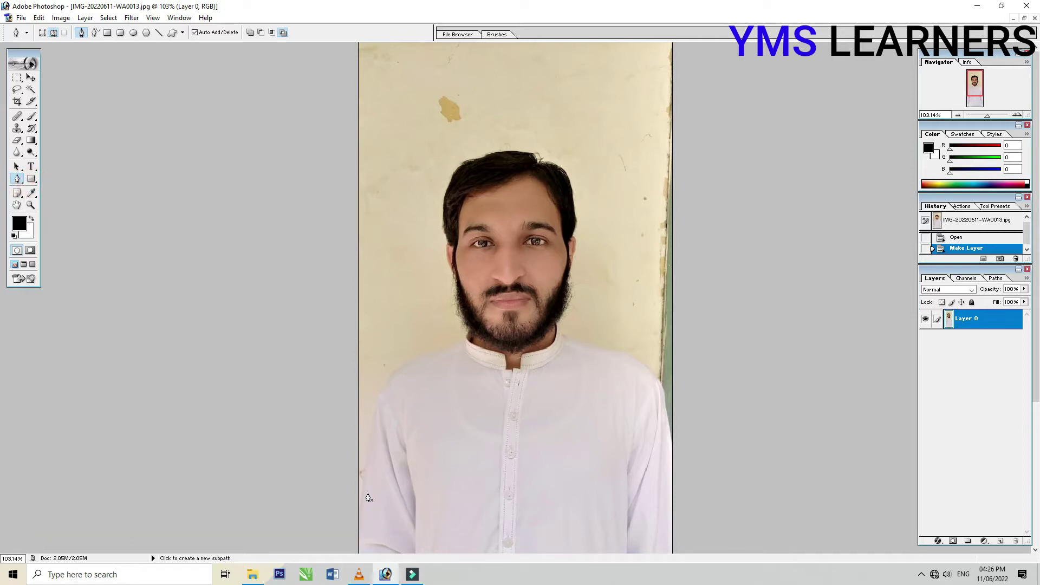
key("ctrl+plus")
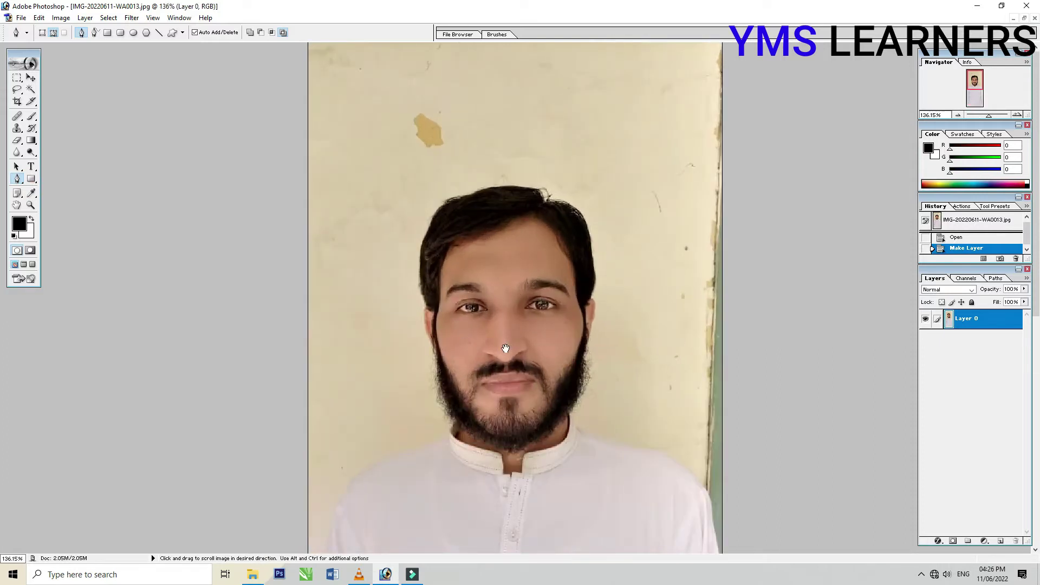
left_click_drag(504, 350, 403, 393)
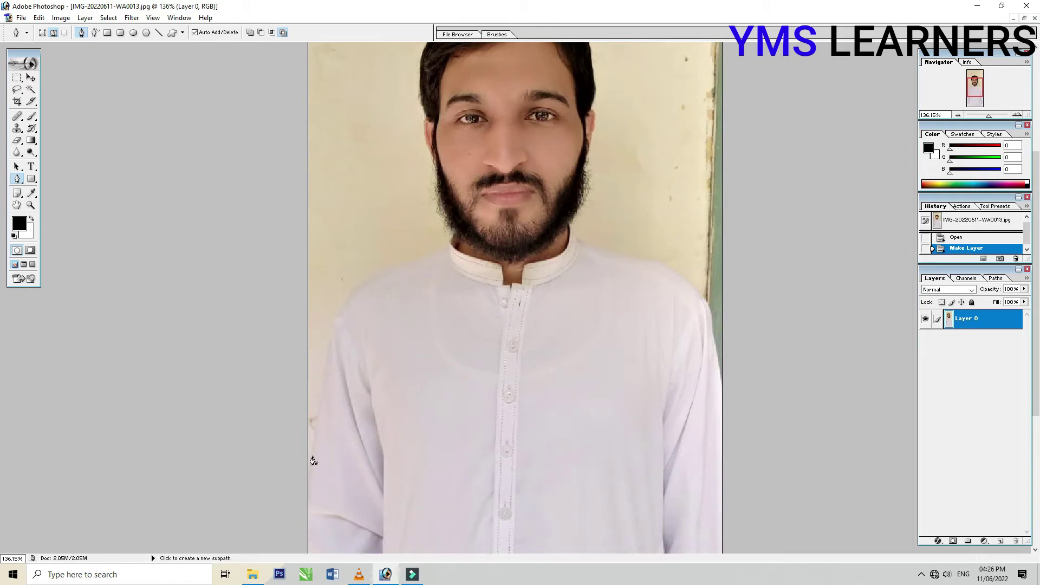
key("ctrl+plus")
Trace the path up the left shirt edge, over the shoulder and along the face.
left_click(240, 430)
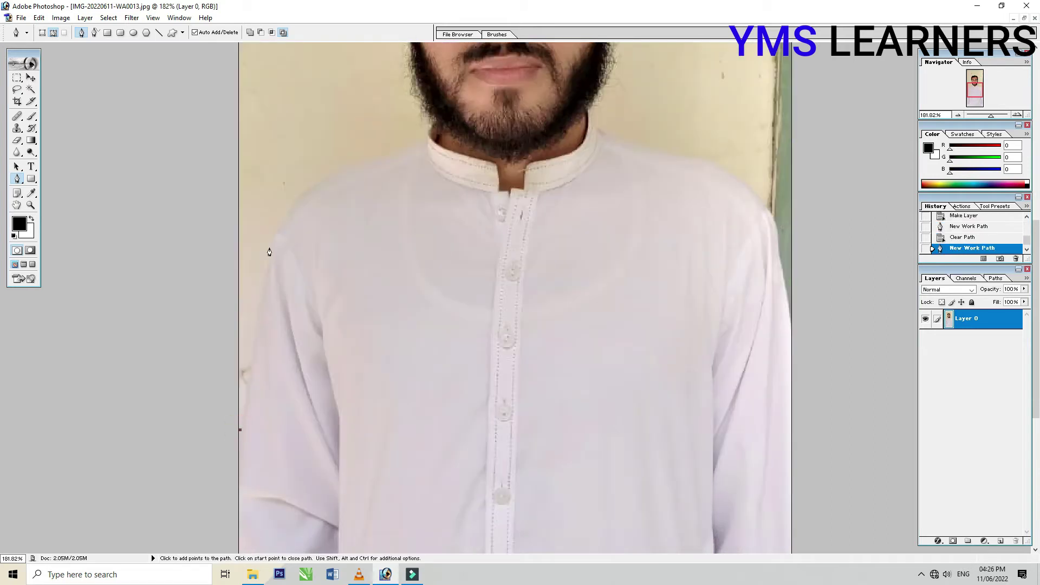
left_click_drag(272, 238, 278, 224)
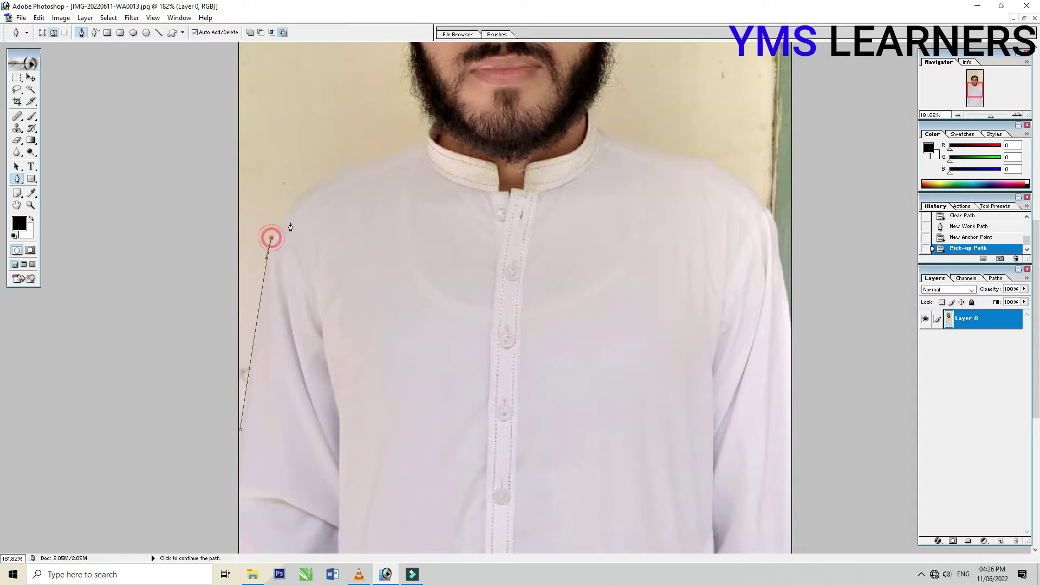
left_click(270, 234, "ctrl")
left_click_drag(277, 301, 325, 284)
left_click_drag(407, 245, 416, 228)
left_click(369, 201, "ctrl")
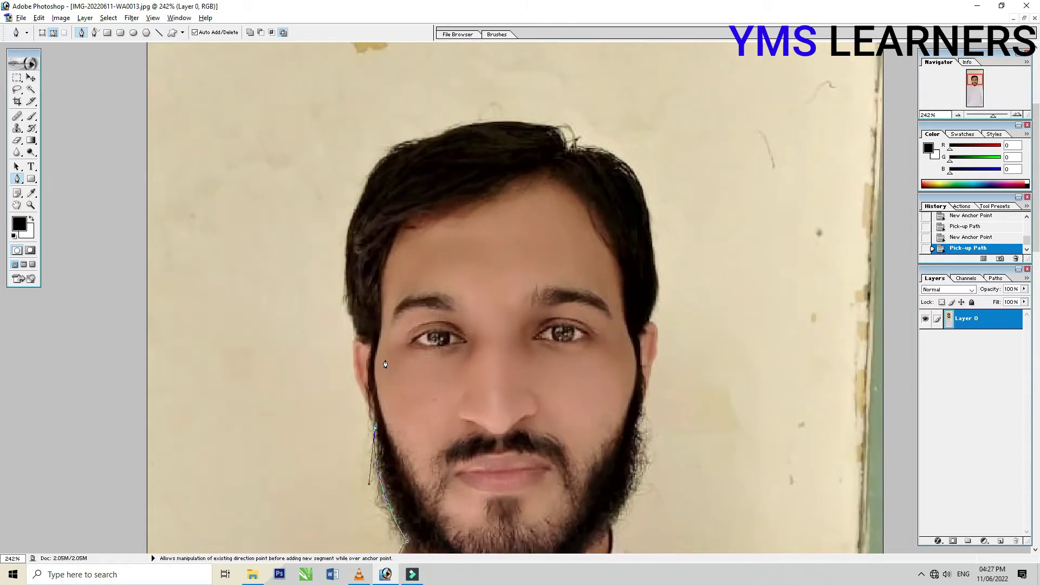
left_click_drag(291, 164, 303, 80)
Continue the path around the hair and down the right side of the head.
scroll(303, 80, "up", 3)
left_click_drag(325, 238, 347, 219)
left_click_drag(419, 190, 460, 178)
left_click_drag(571, 180, 650, 198)
left_click_drag(688, 276, 707, 358)
left_click_drag(702, 406, 693, 442)
scroll(692, 443, "down", 3)
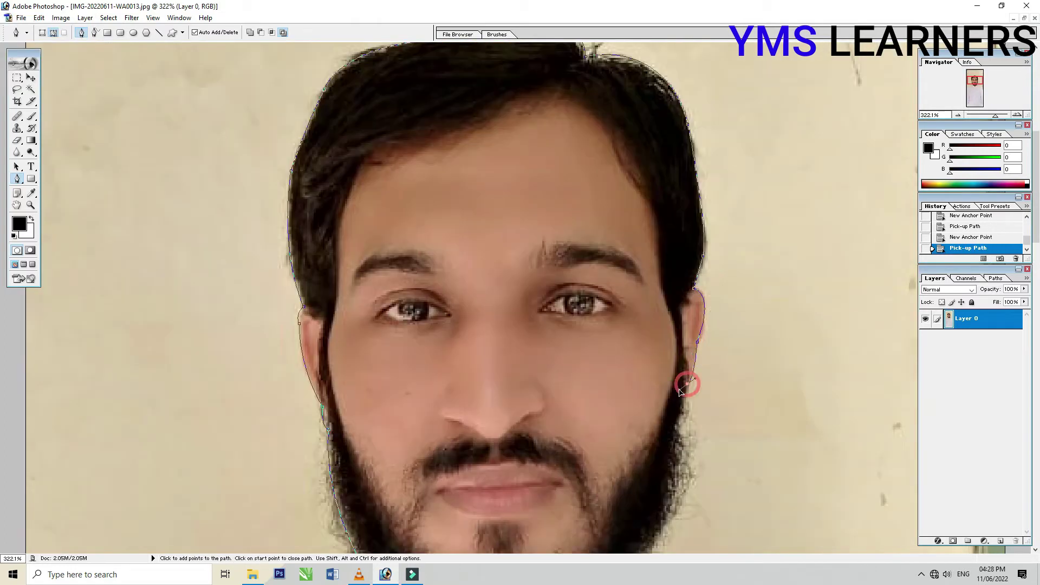
scroll(687, 383, "down", 2)
Extend the path down the right jaw and along the right shoulder.
left_click(677, 326)
left_click(642, 452)
scroll(642, 453, "down", 3)
left_click_drag(673, 367, 692, 376)
scroll(673, 373, "down", 5)
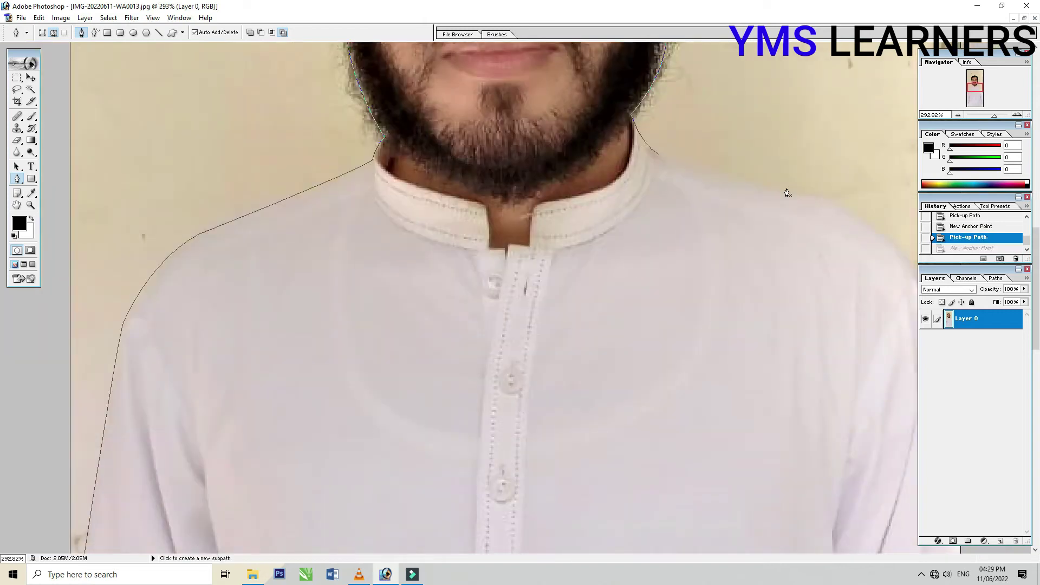
left_click(859, 222)
scroll(859, 223, "down", 3)
left_click(785, 162)
scroll(719, 290, "up", 3)
Loop the path around outside the photo edges and close it at the starting point.
key("ctrl+0")
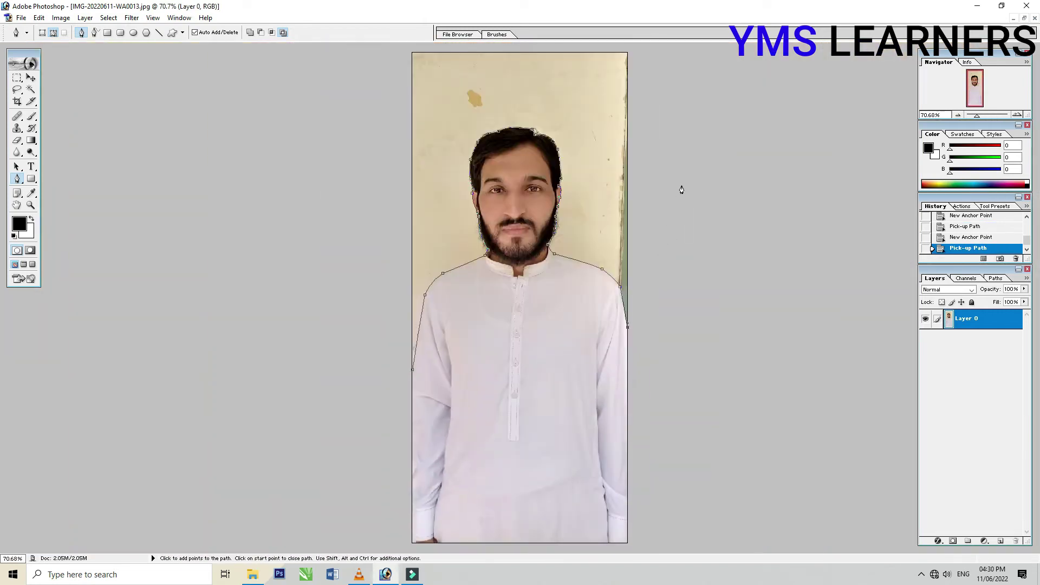
left_click(716, 280)
left_click(751, 154)
left_click(712, 72)
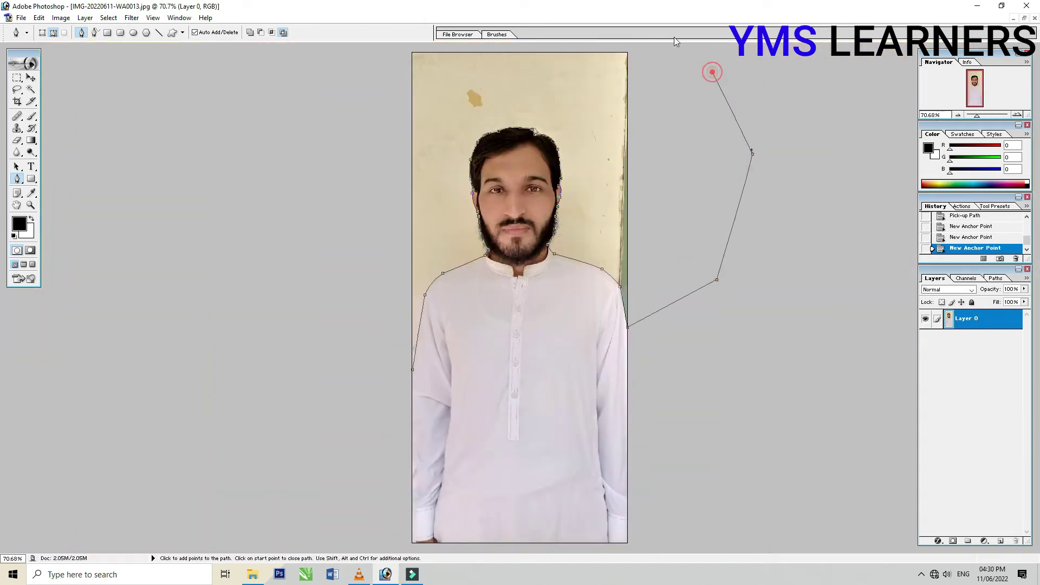
left_click(619, 45)
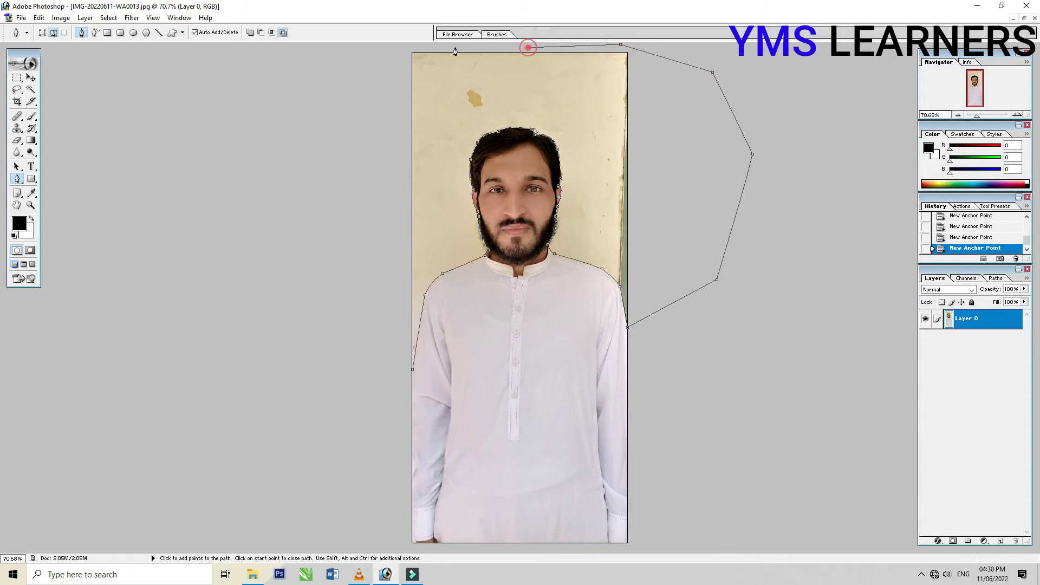
left_click(411, 43)
left_click(374, 70)
left_click(348, 169)
left_click(347, 259)
left_click(346, 355)
left_click(392, 368)
left_click(412, 371)
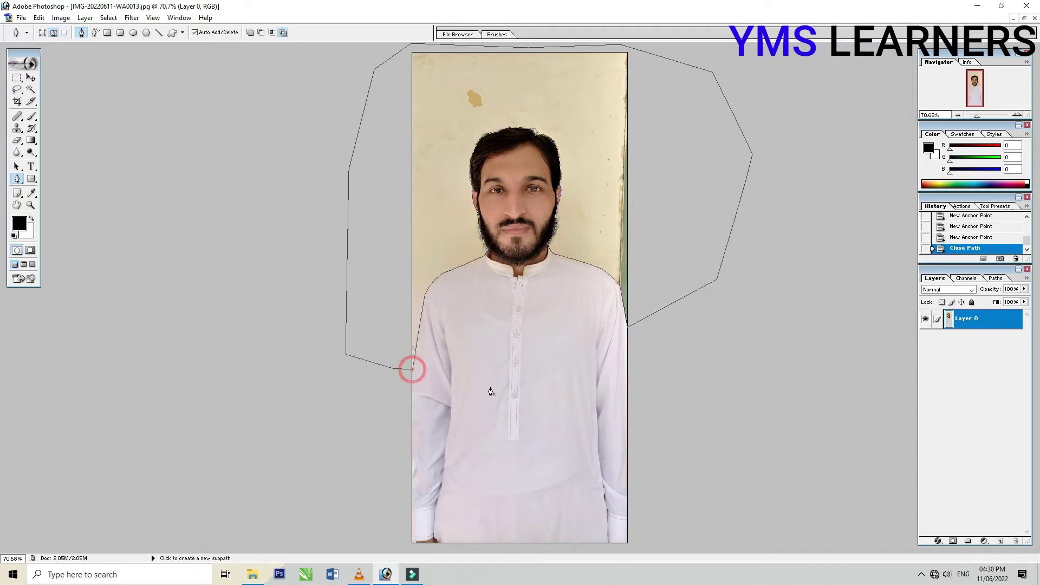
Convert the path to a 2 px feathered selection, delete the wall, and deselect.
right_click(605, 236)
left_click(626, 286)
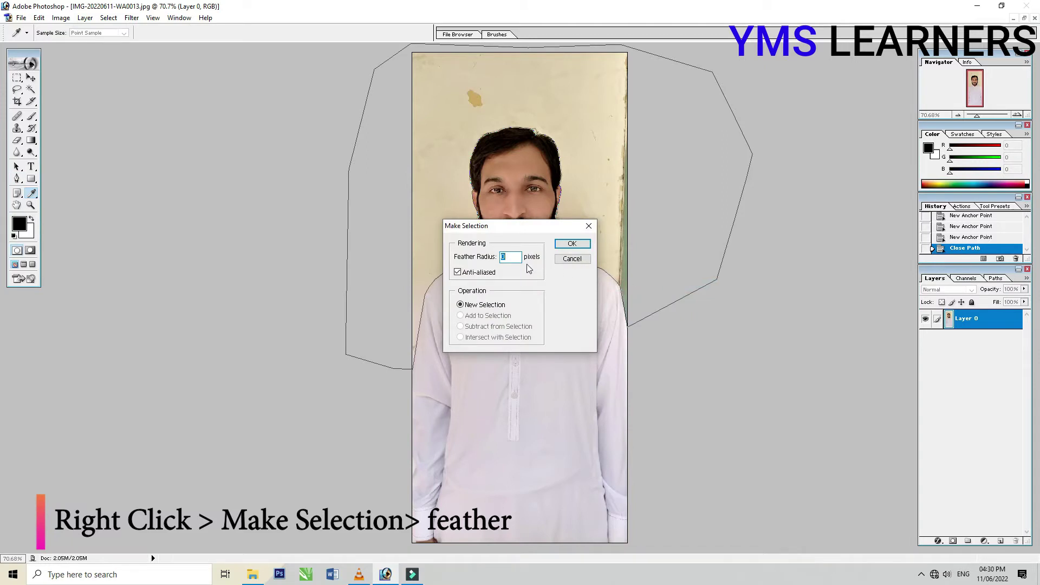
left_click(572, 243)
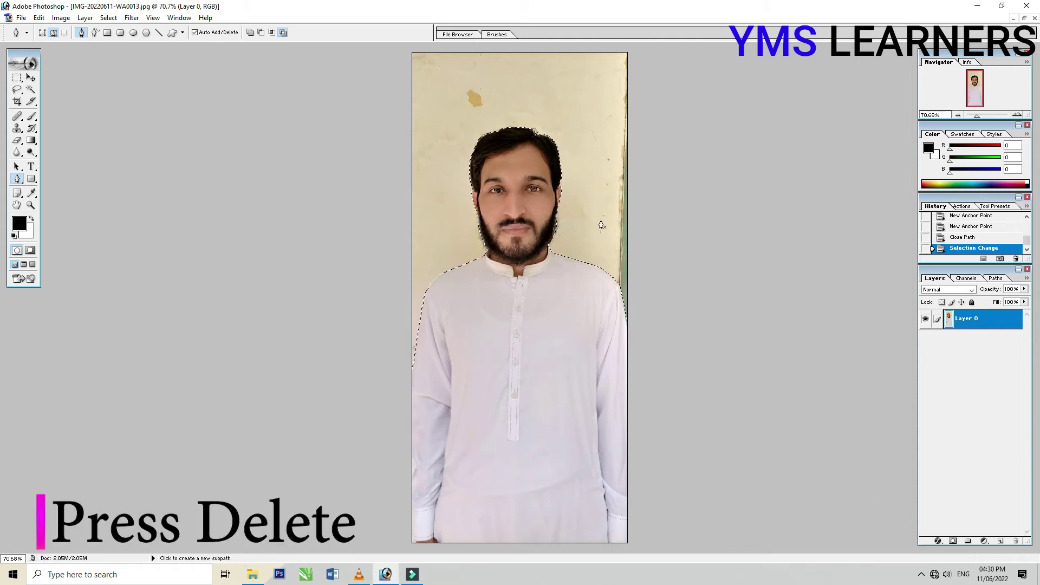
key("Delete")
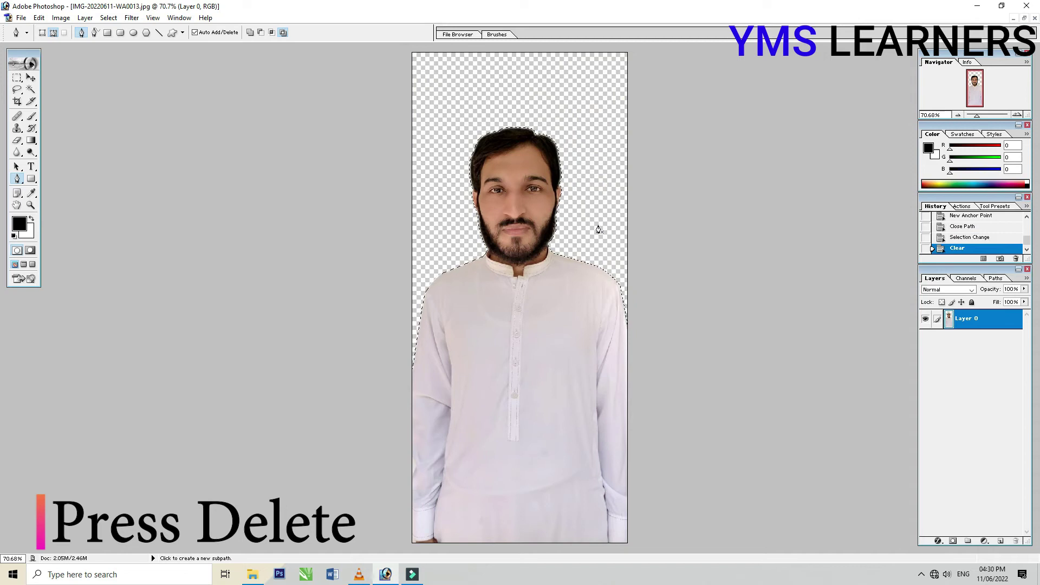
key("ctrl+d")
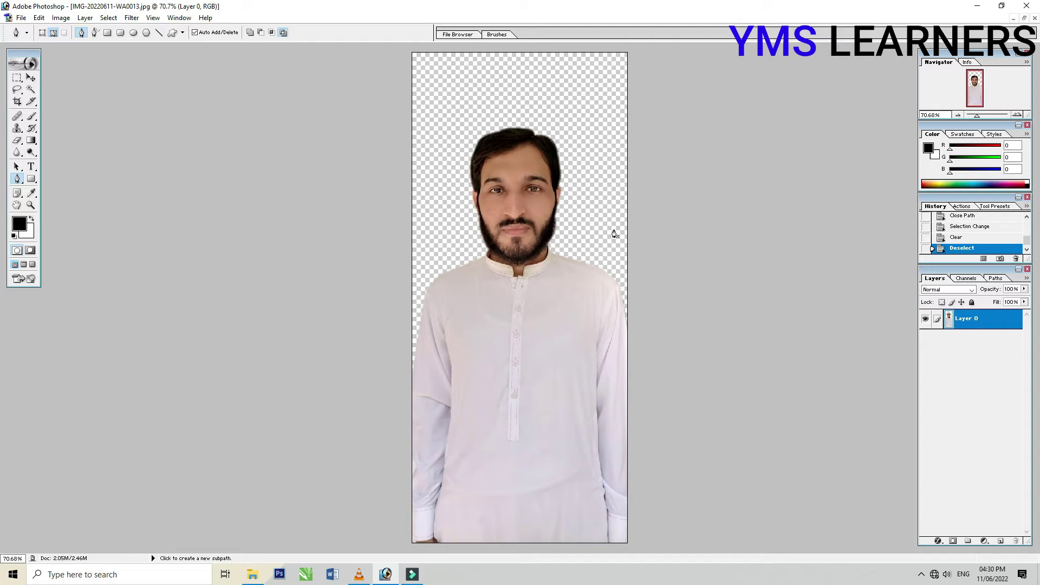
Crop the portrait to 35 mm × 45 mm at 300 pixels/inch around head and shoulders.
left_click(16, 101)
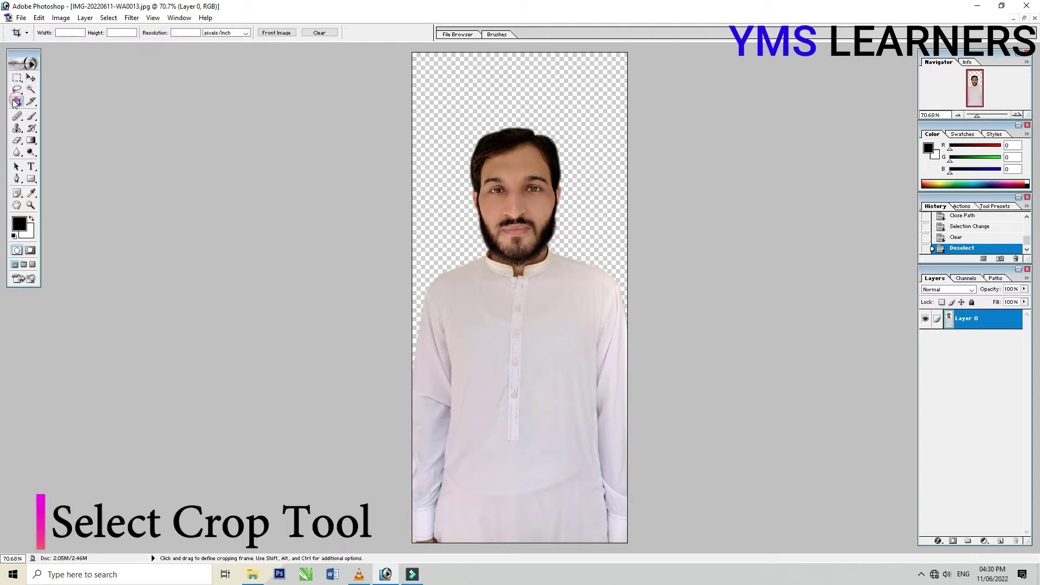
left_click(69, 34)
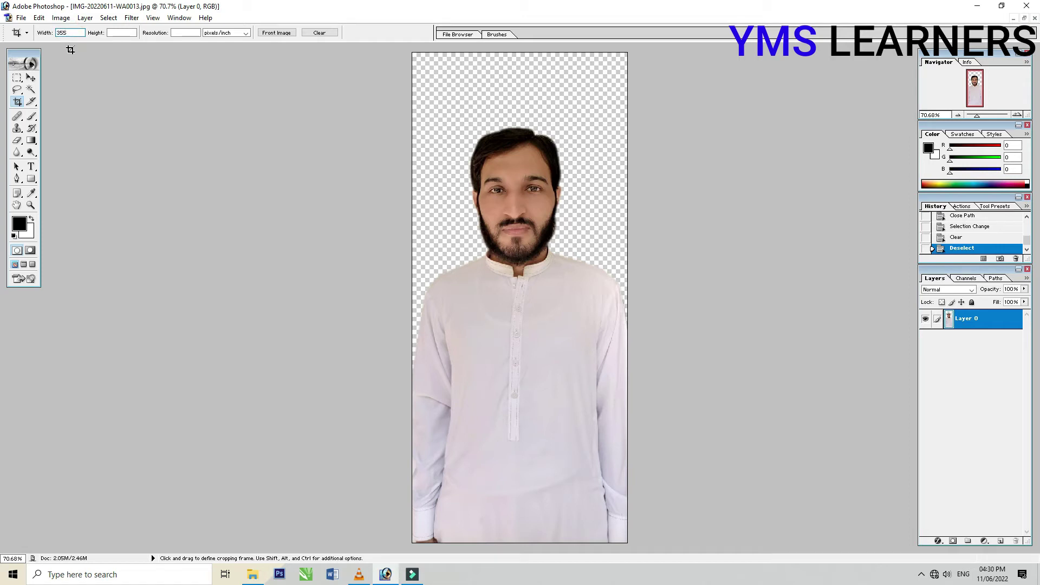
type("mm")
key("Tab")
type("45")
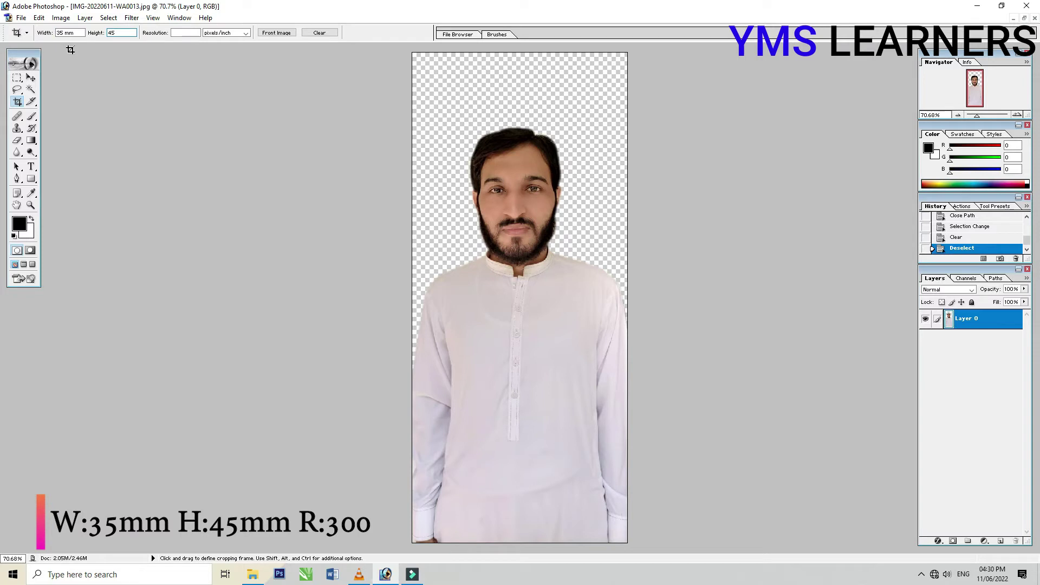
type("00")
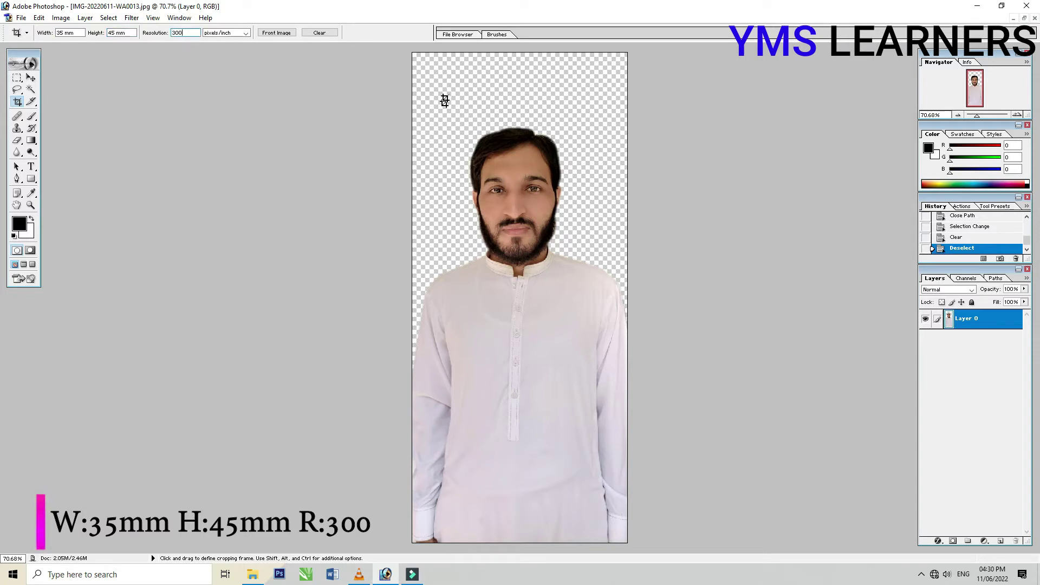
left_click_drag(411, 54, 646, 374)
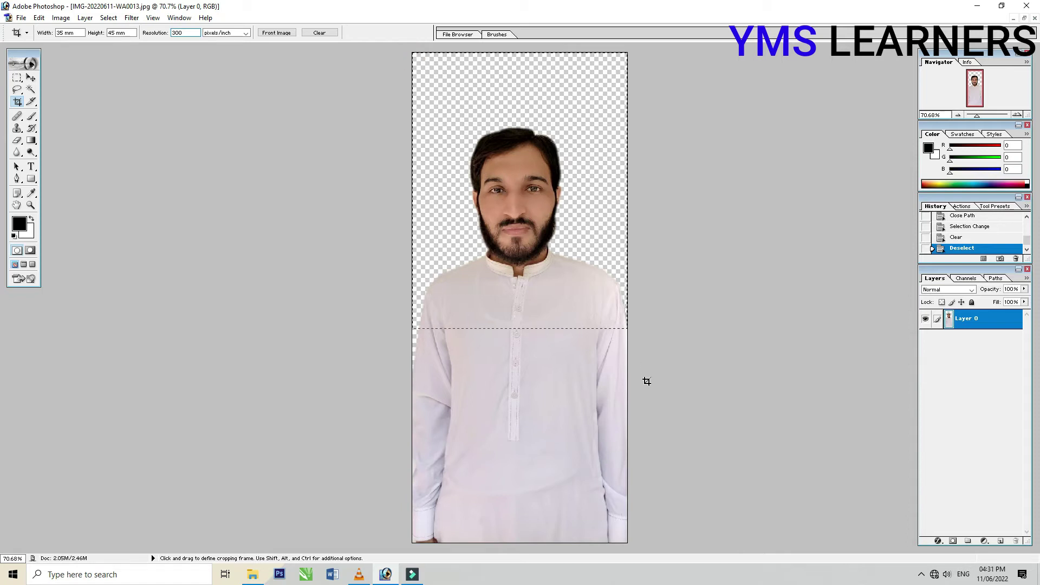
left_click_drag(647, 380, 645, 378)
key("Return")
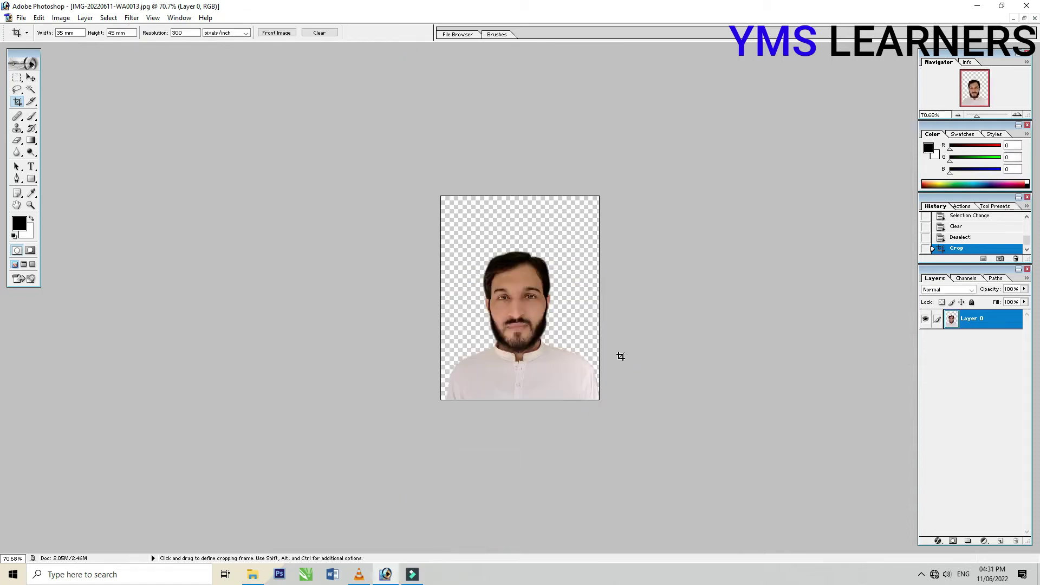
scroll(566, 315, "up", 3)
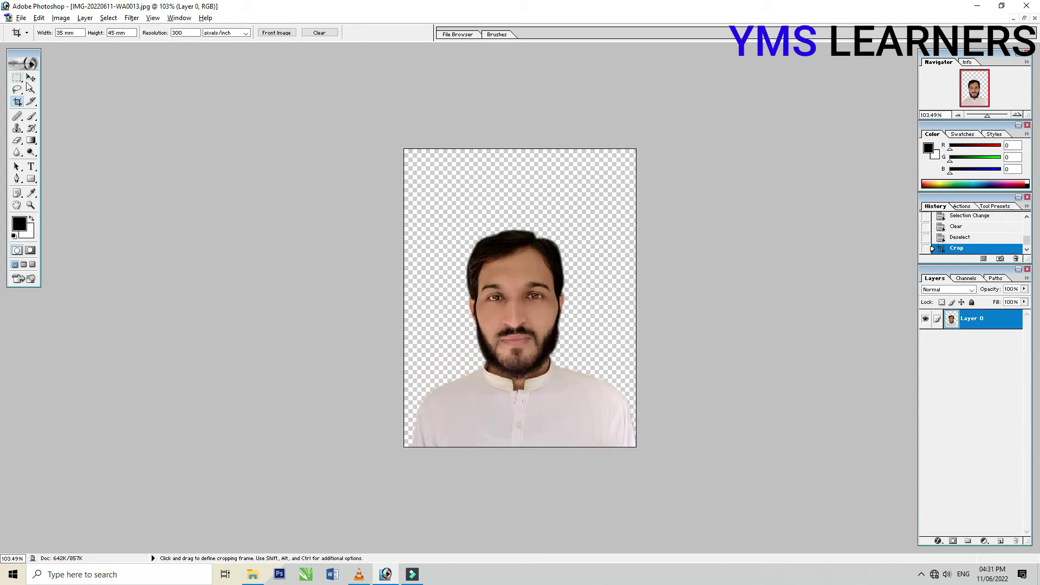
left_click(31, 78)
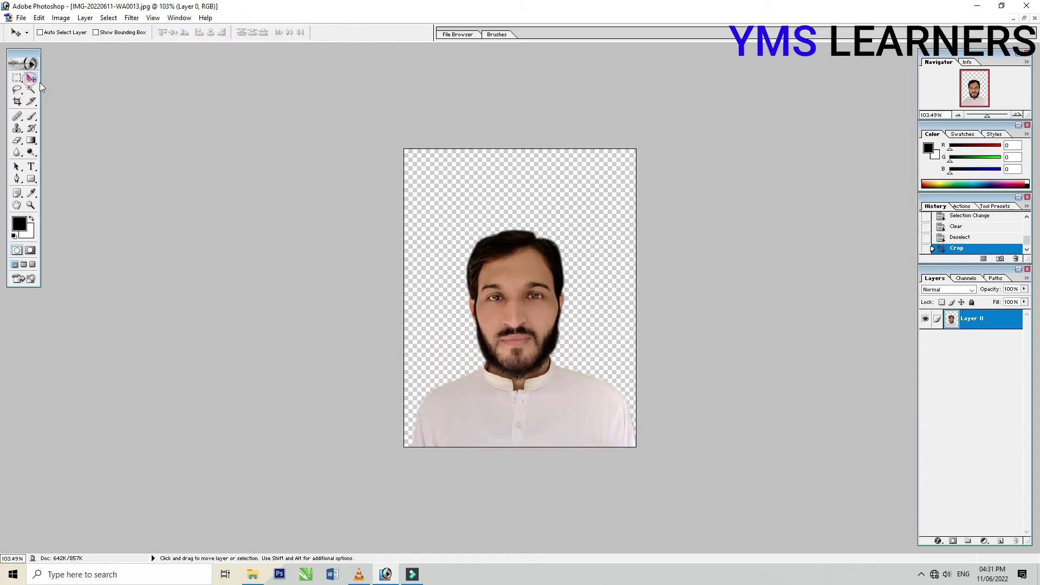
Fill a new layer with cyan (#16E9F1) and place it beneath the portrait layer.
left_click(1000, 541)
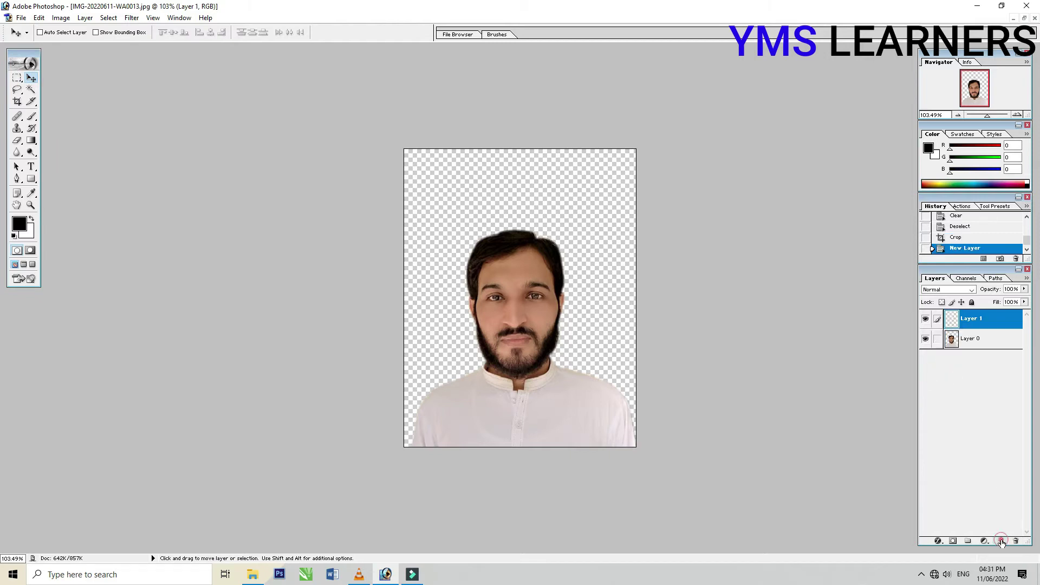
left_click(19, 223)
left_click_drag(547, 198, 770, 232)
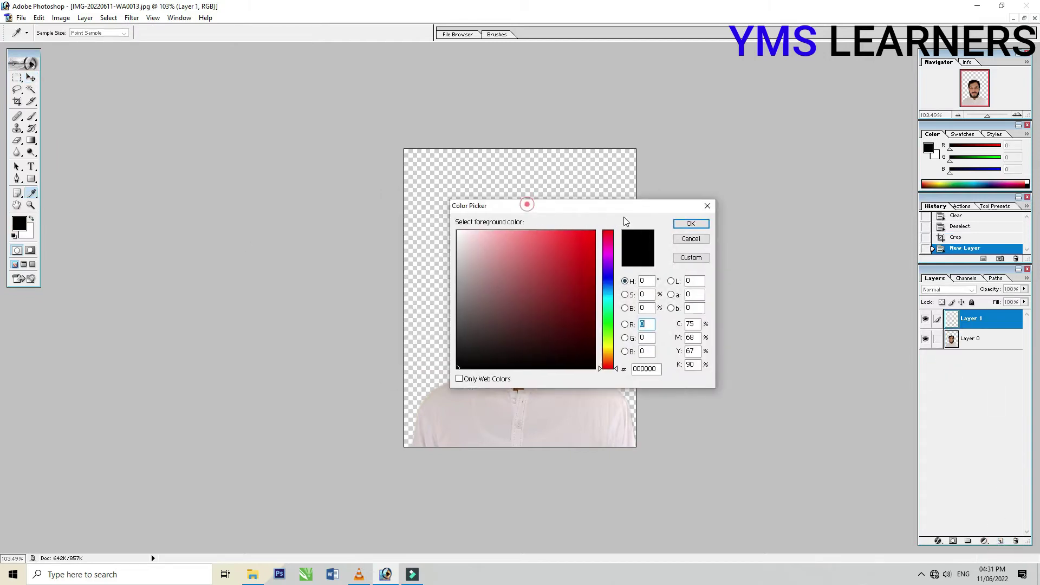
left_click(769, 323)
left_click_drag(769, 323, 772, 330)
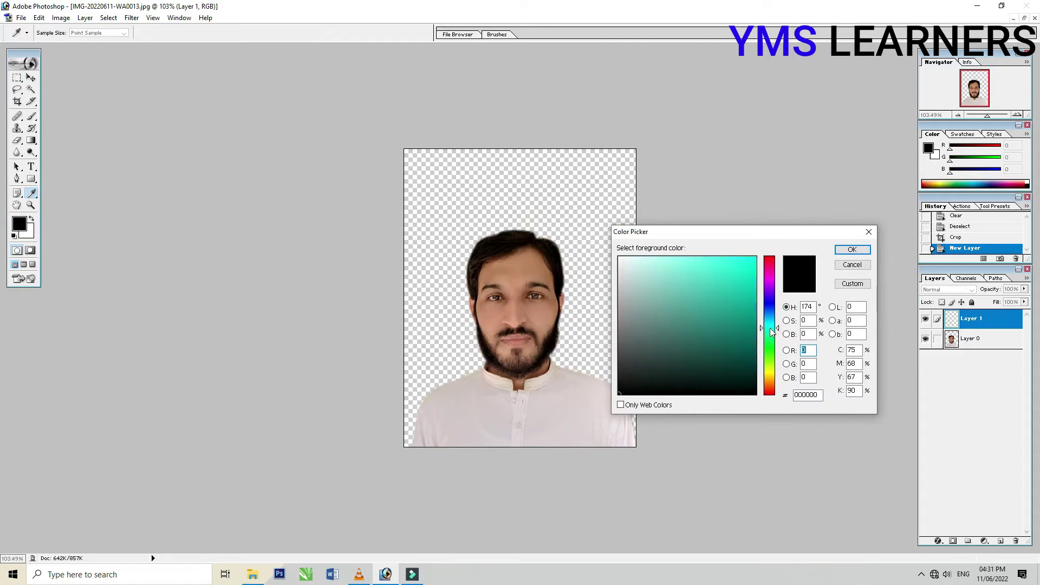
left_click(743, 269)
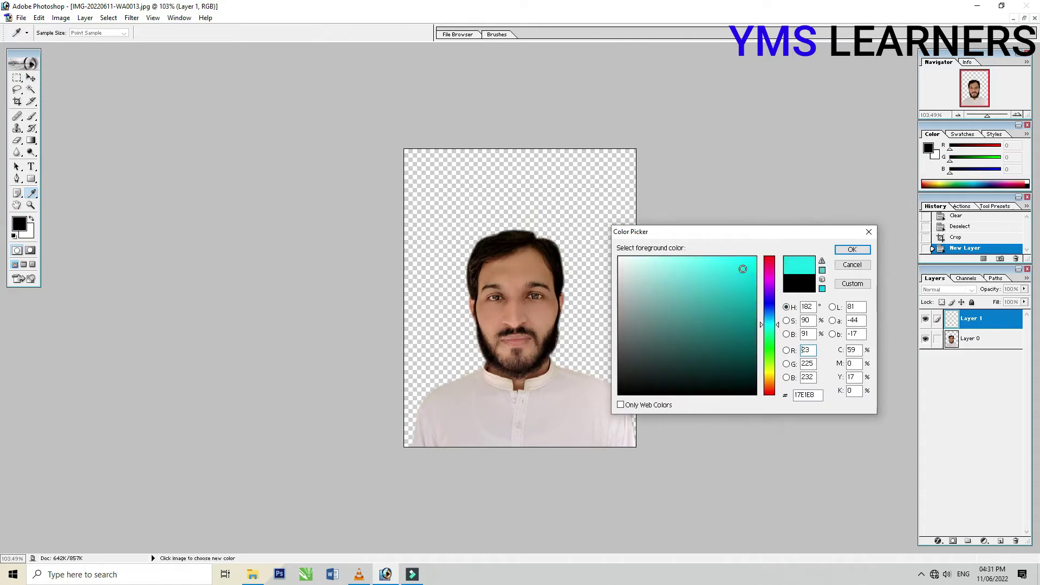
left_click(852, 250)
key("v")
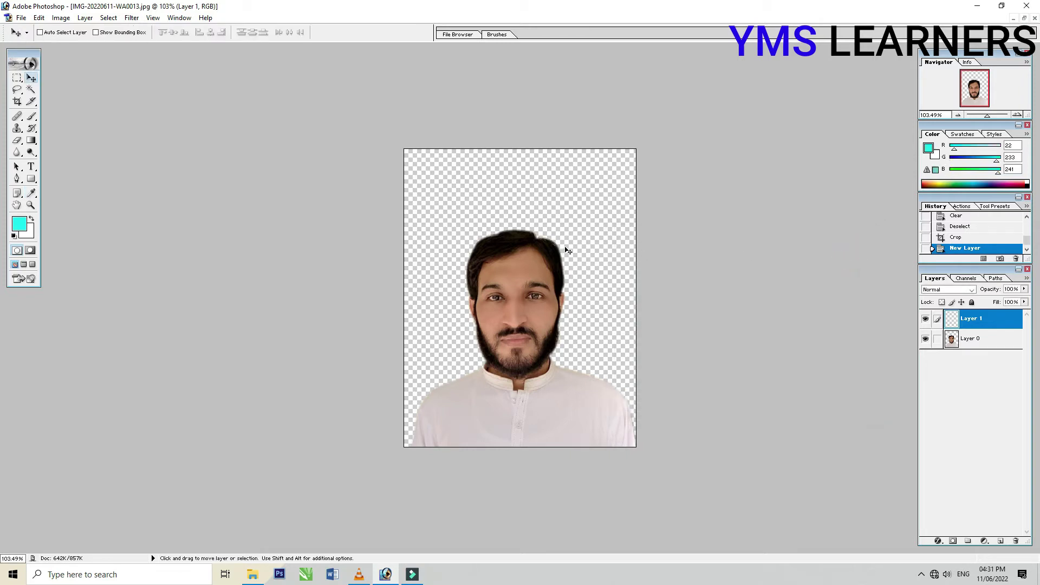
key("alt+BackSpace")
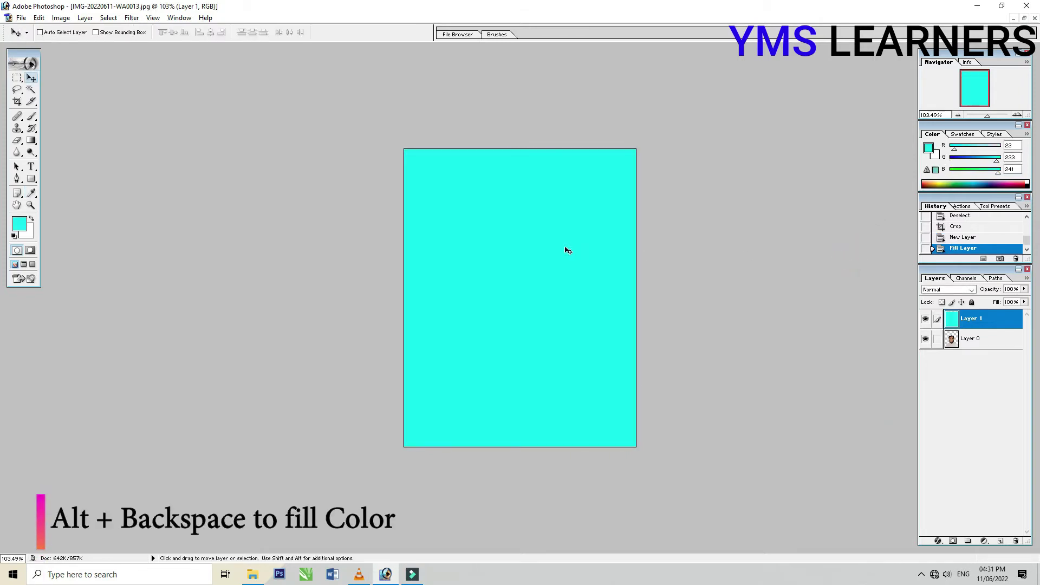
left_click_drag(994, 321, 990, 347)
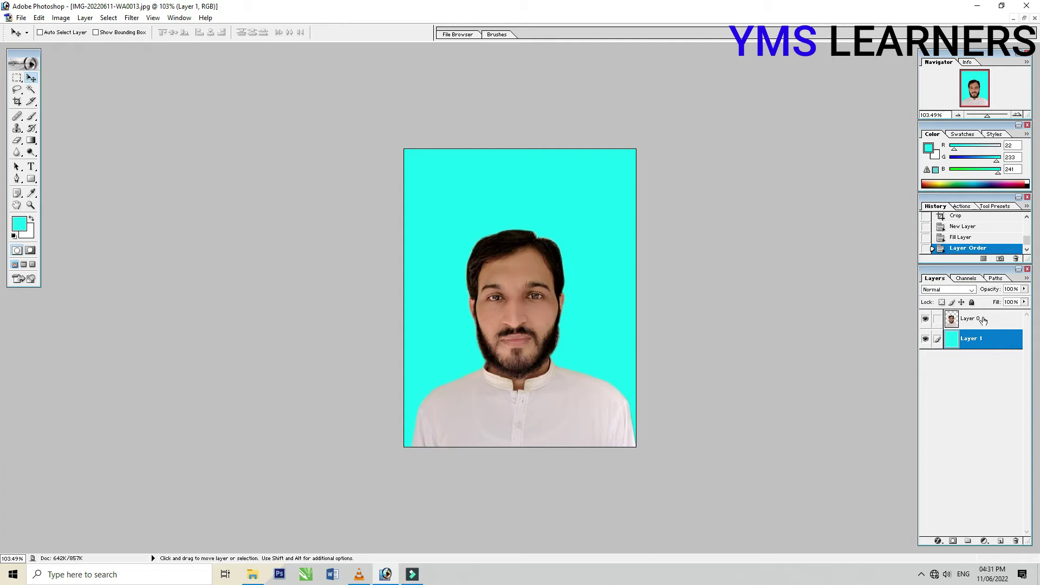
left_click(983, 320)
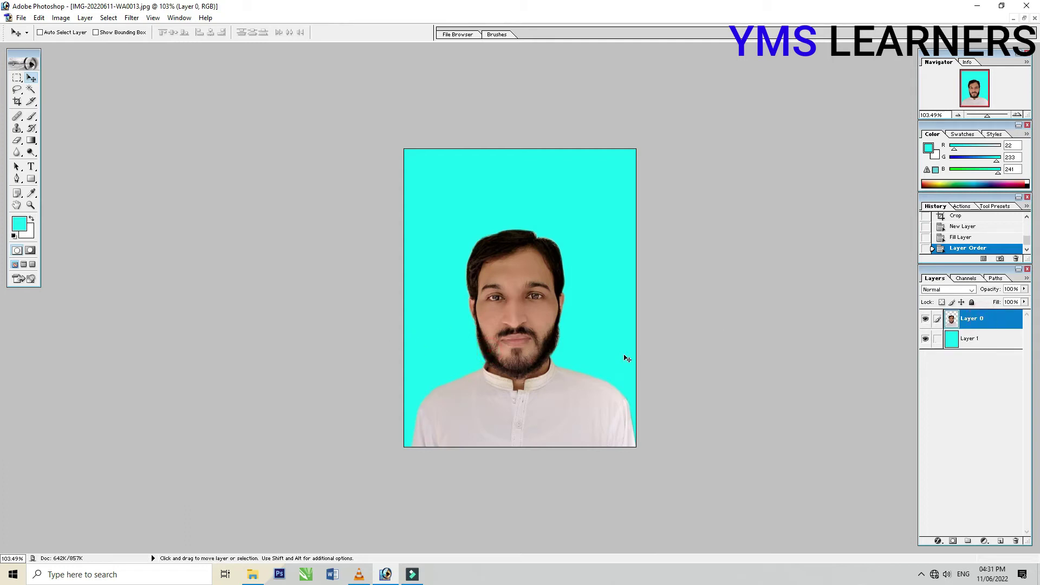
Scale the portrait up proportionally with Free Transform.
key("ctrl+t")
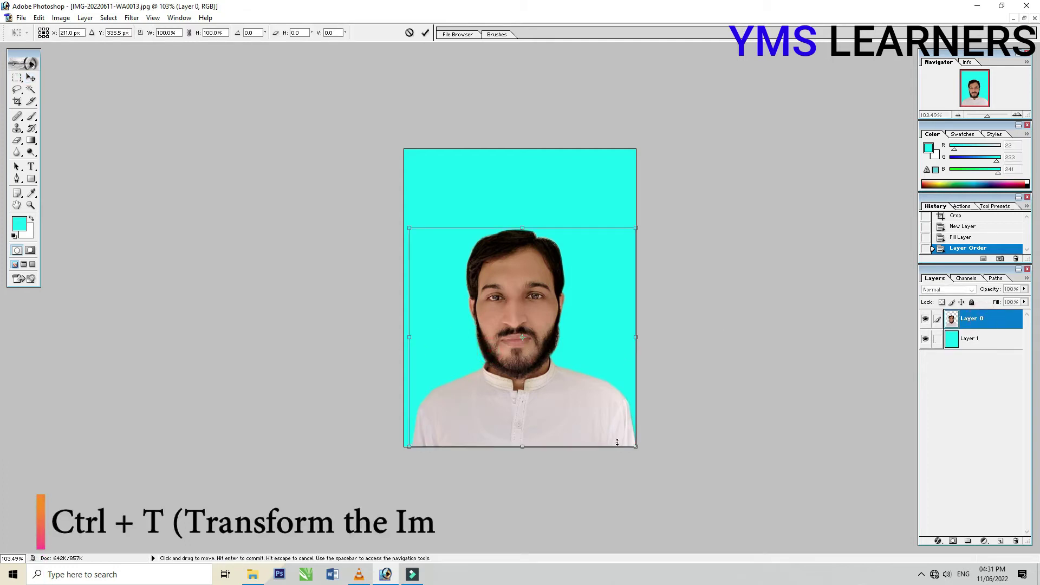
left_click_drag(637, 448, 666, 481)
left_click_drag(669, 337, 680, 337)
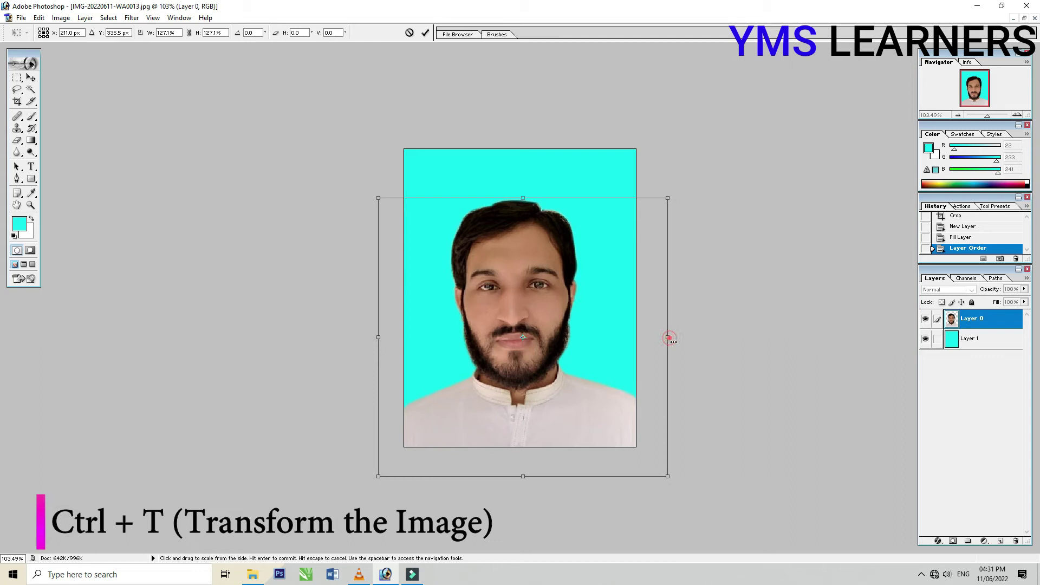
left_click_drag(378, 198, 370, 187)
key("Return")
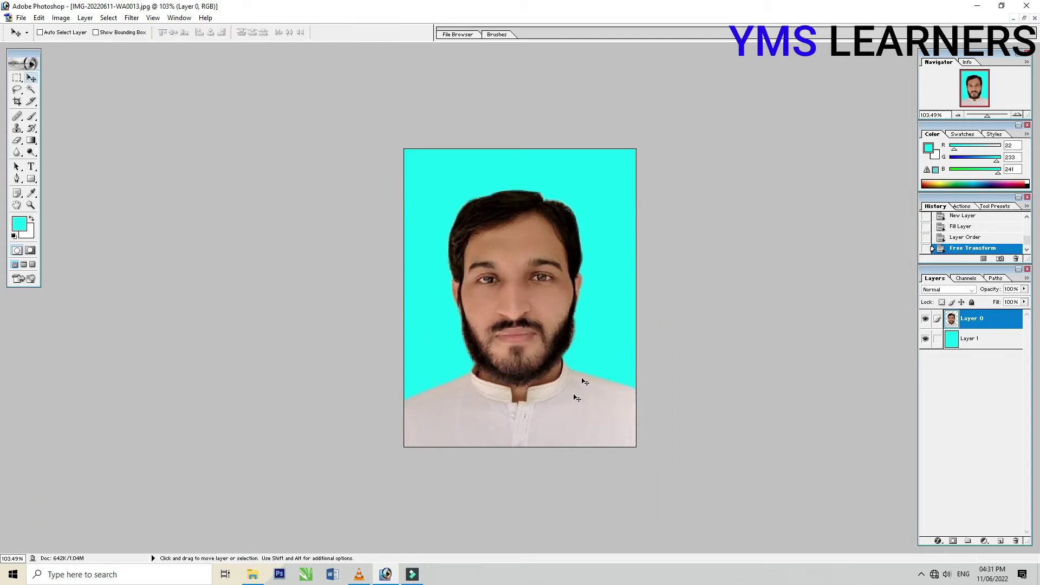
Widen the portrait to about 105% and nudge it into place.
key("ctrl+t")
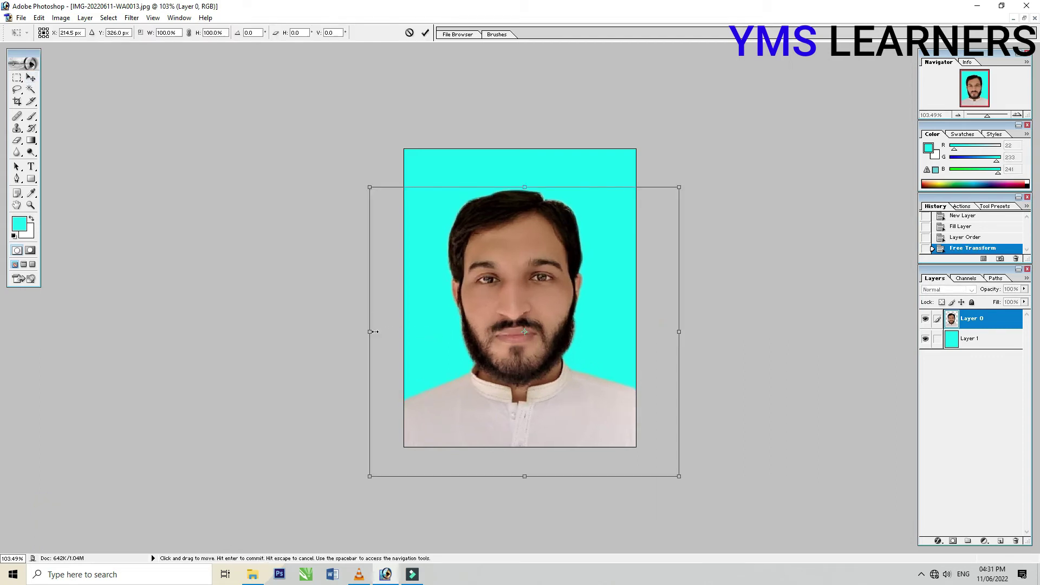
left_click_drag(375, 331, 370, 331)
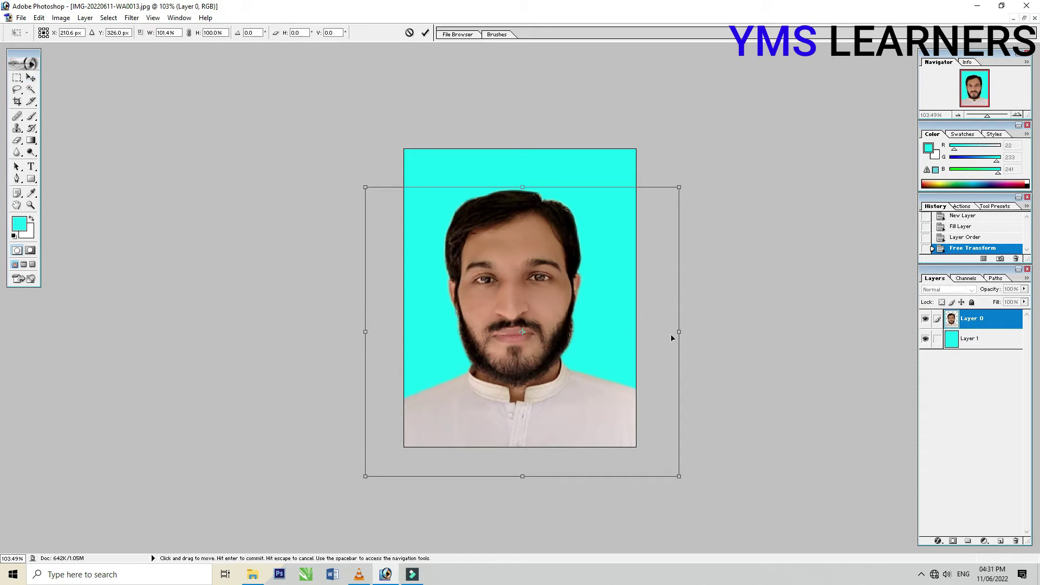
left_click_drag(678, 331, 689, 330)
left_click_drag(561, 356, 559, 358)
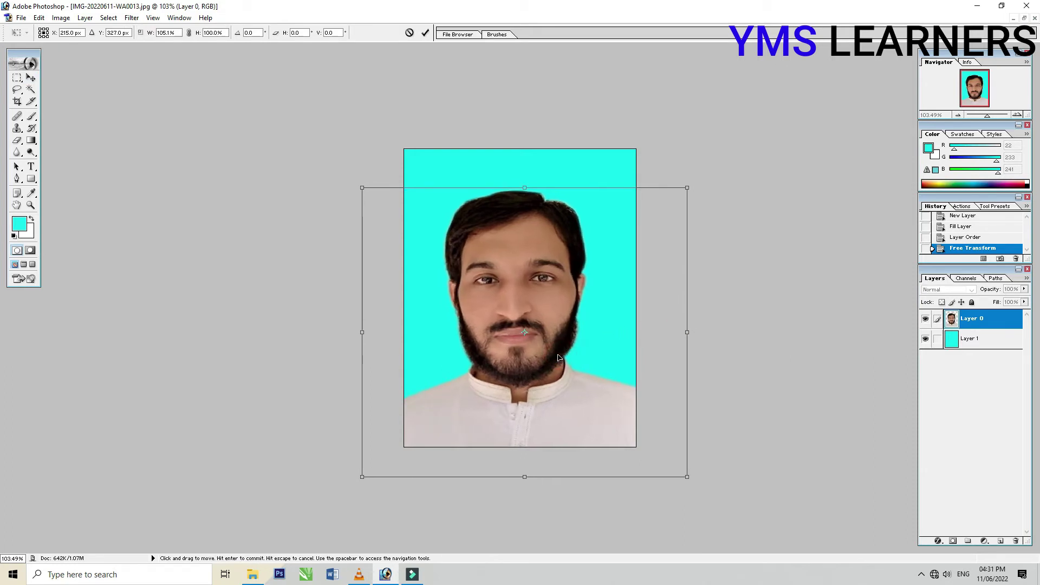
key("Return")
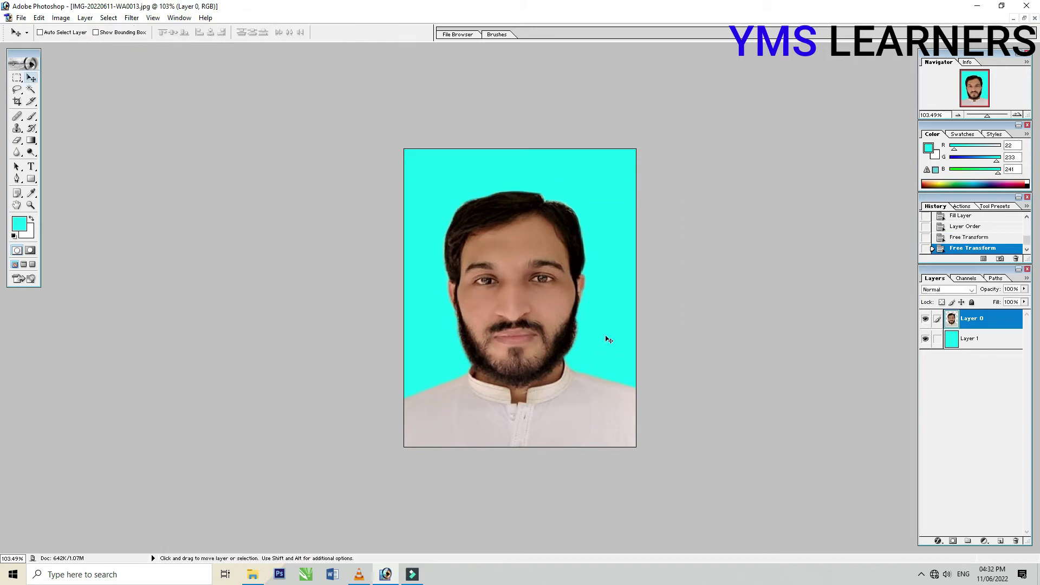
key("Up")
key("Up")
key("Up")
key("Up")
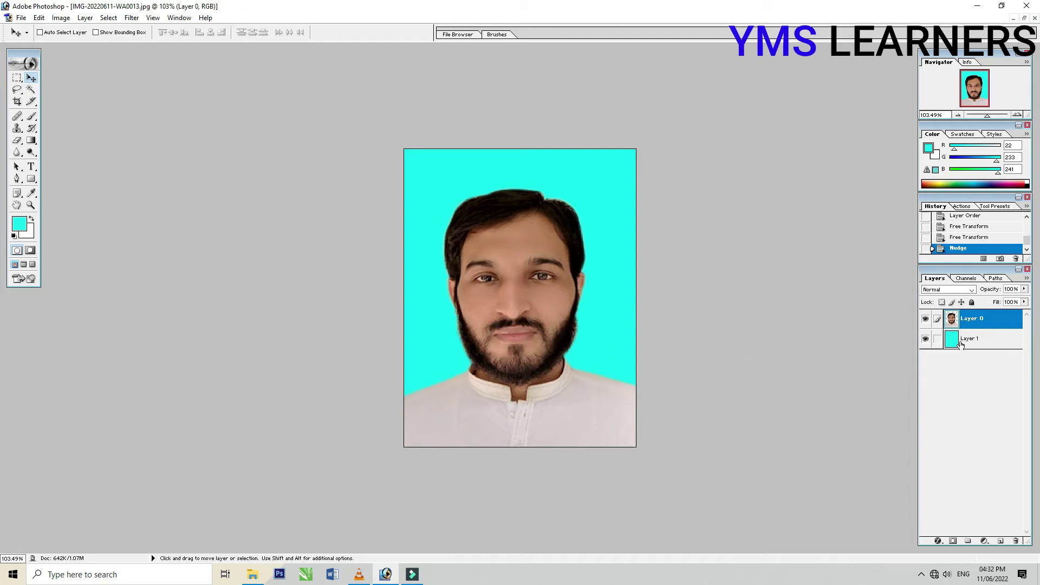
Link the cyan layer with the portrait and select the entire canvas.
left_click(936, 340)
key("ctrl+a")
key("ctrl+d")
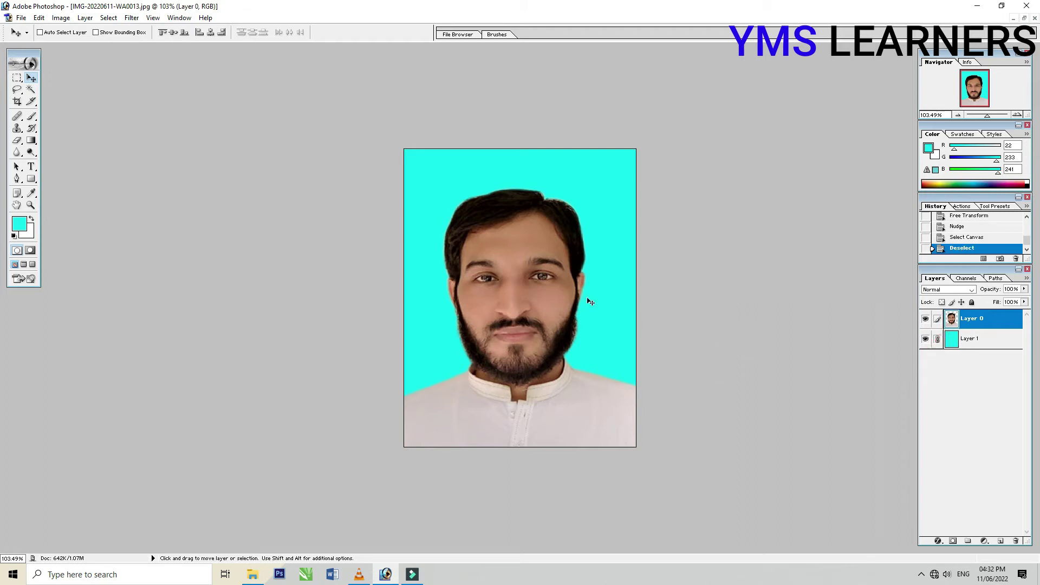
left_click(38, 18)
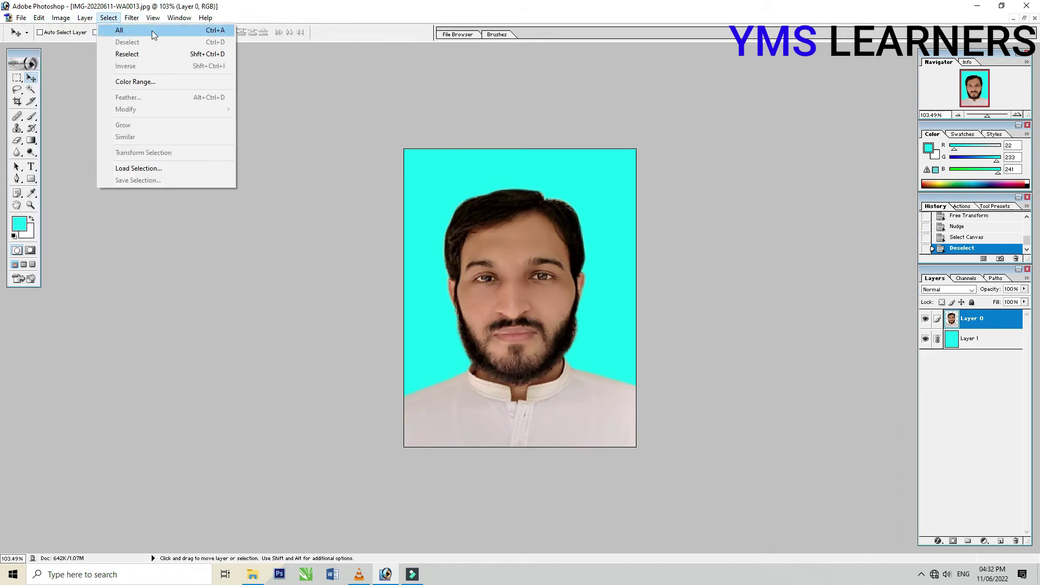
left_click(146, 31)
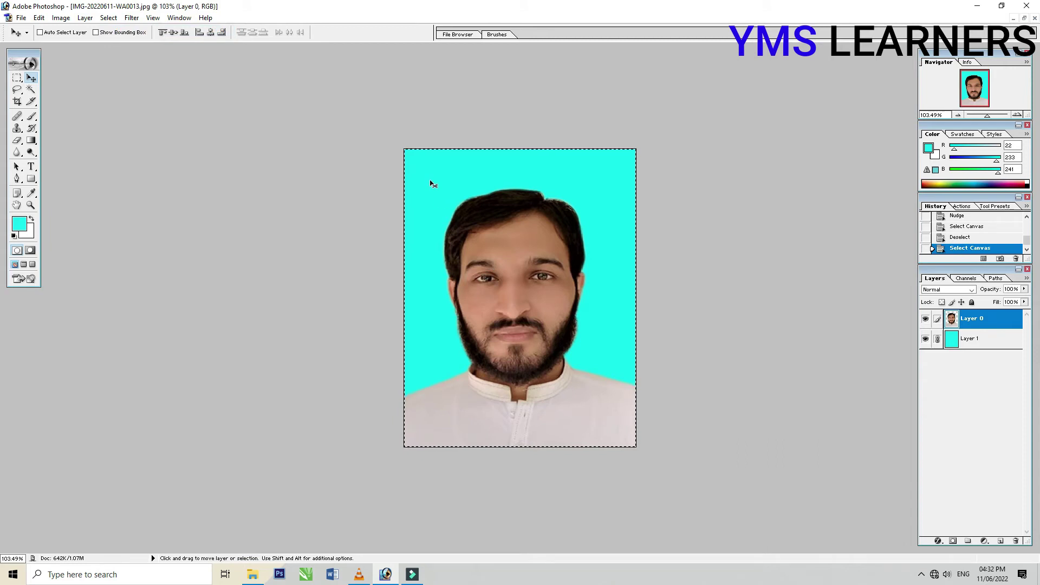
Stroke the selection with a 2 px black border inside, then deselect.
left_click(39, 18)
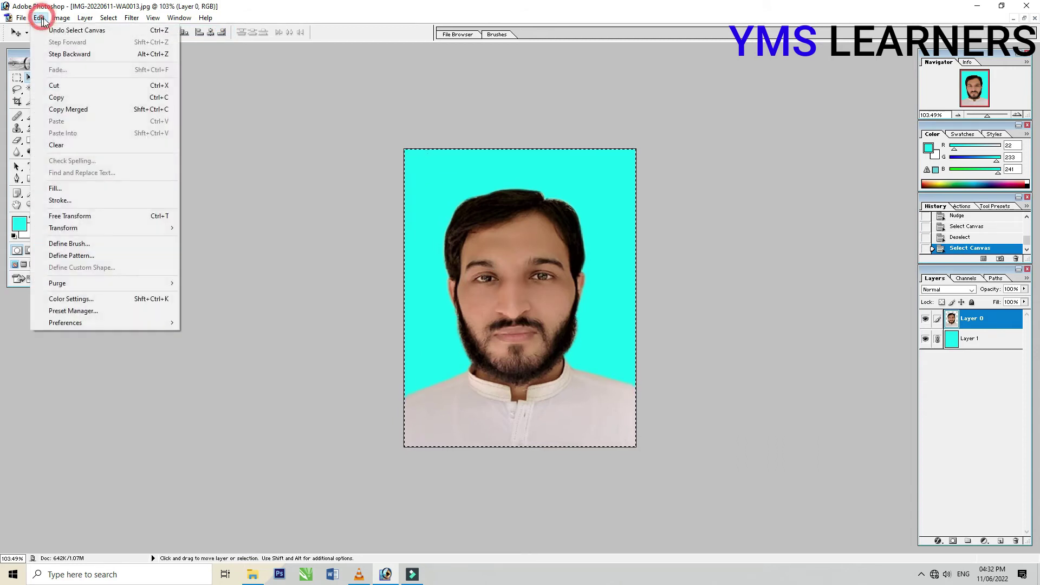
left_click(66, 200)
mouse_move(504, 208)
left_mouse_down()
mouse_move(743, 238)
mouse_move(734, 261)
left_mouse_up()
left_click(710, 308)
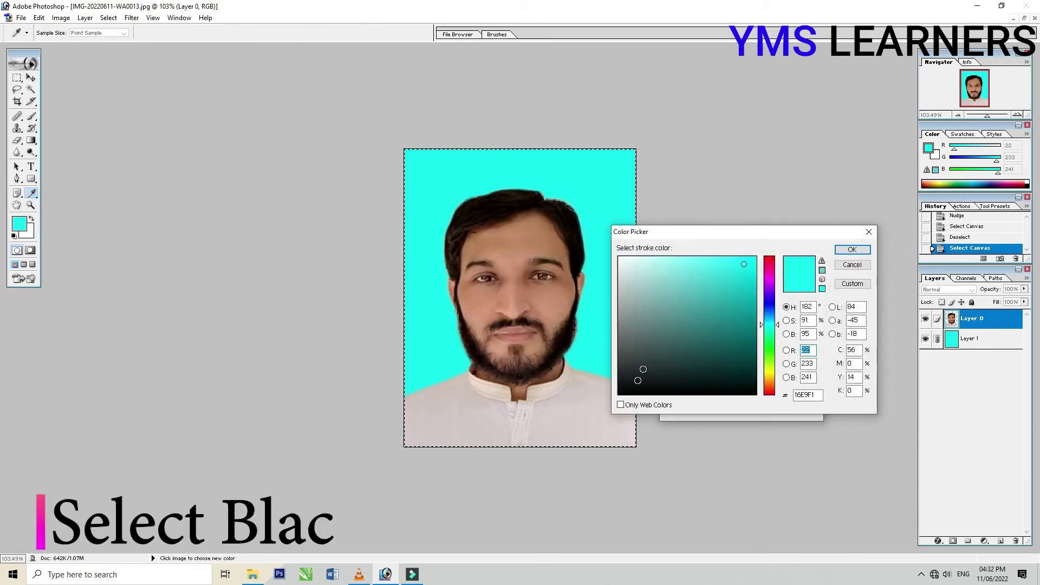
left_click(625, 395)
left_click(859, 253)
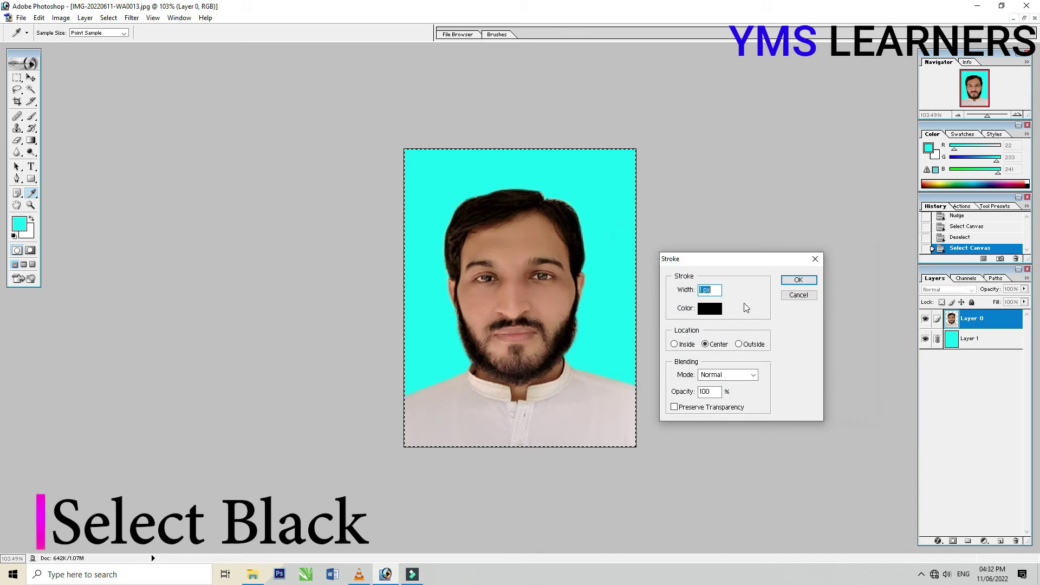
left_click(681, 345)
left_click_drag(714, 290, 695, 292)
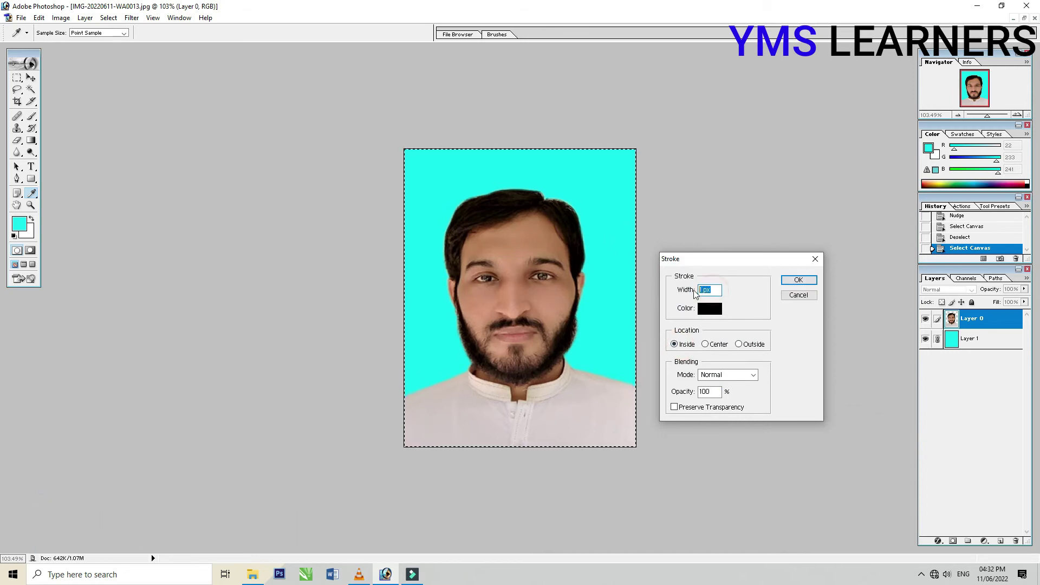
left_click(798, 280)
key("ctrl+d")
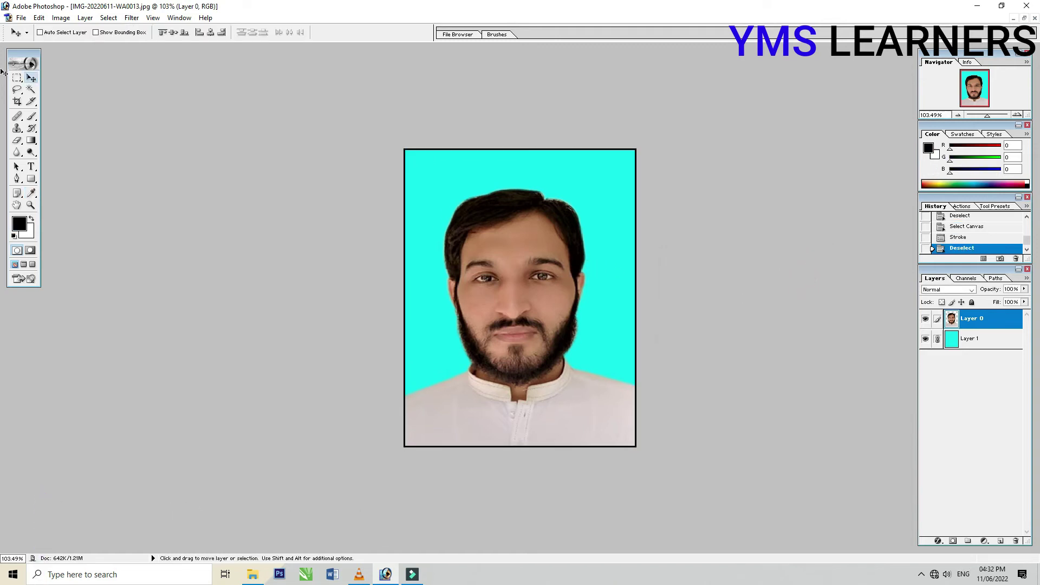
Recrop the photo to 35 × 45 mm at 300 ppi and merge both layers into one.
left_click(16, 102)
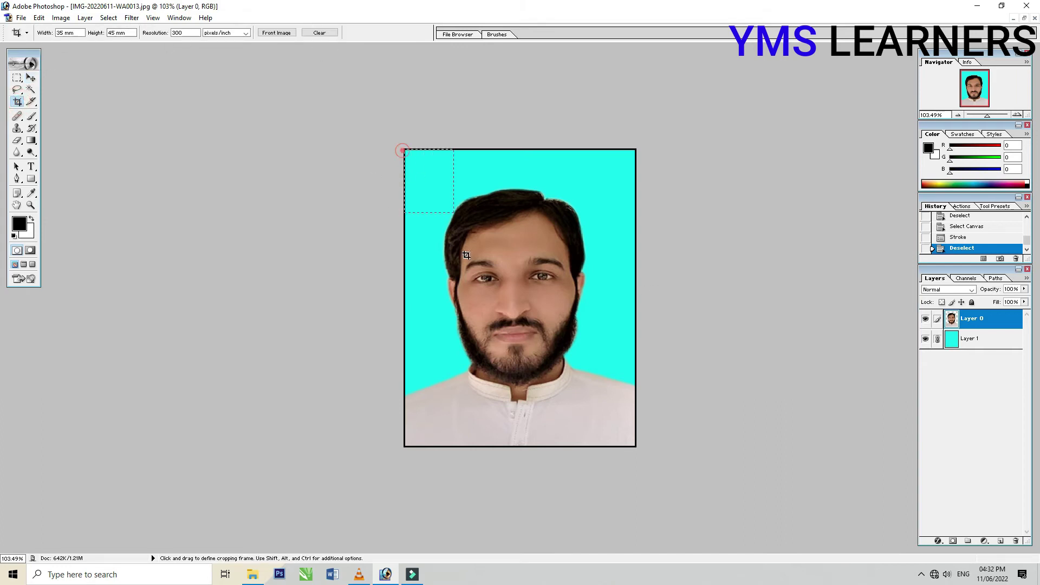
left_click_drag(670, 498, 683, 509)
key("Return")
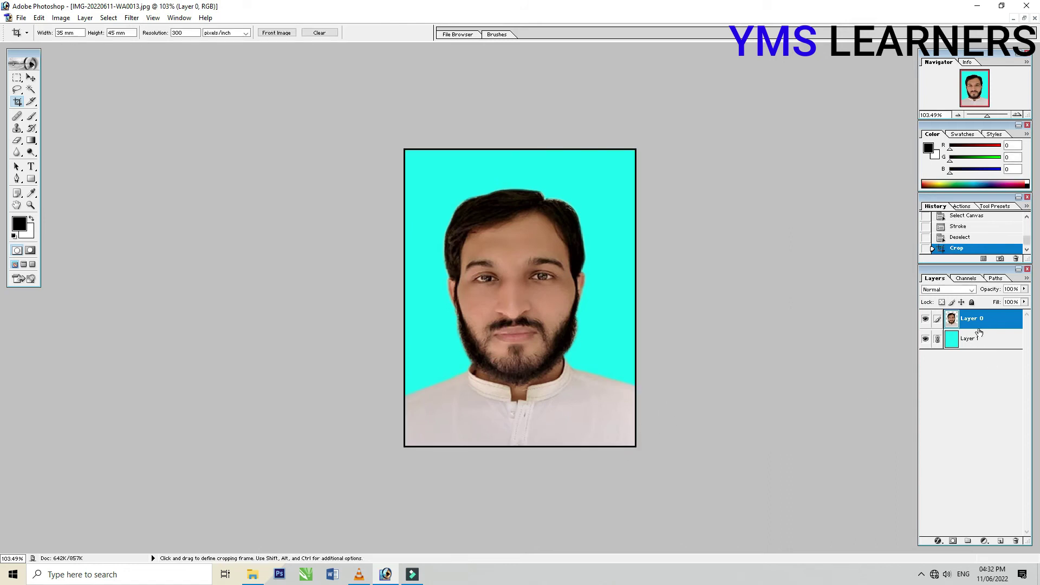
key("ctrl+e")
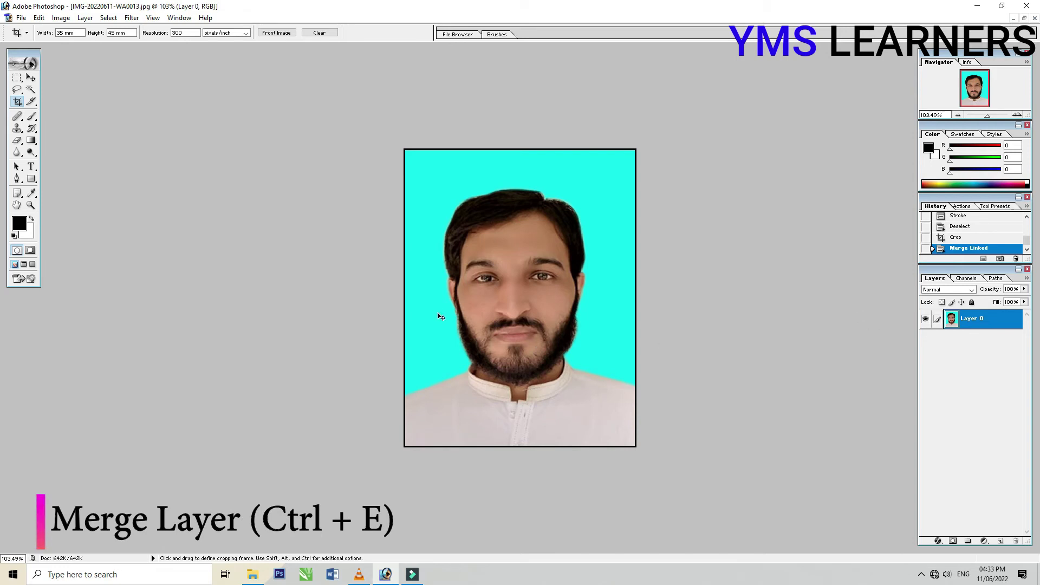
left_click(31, 78)
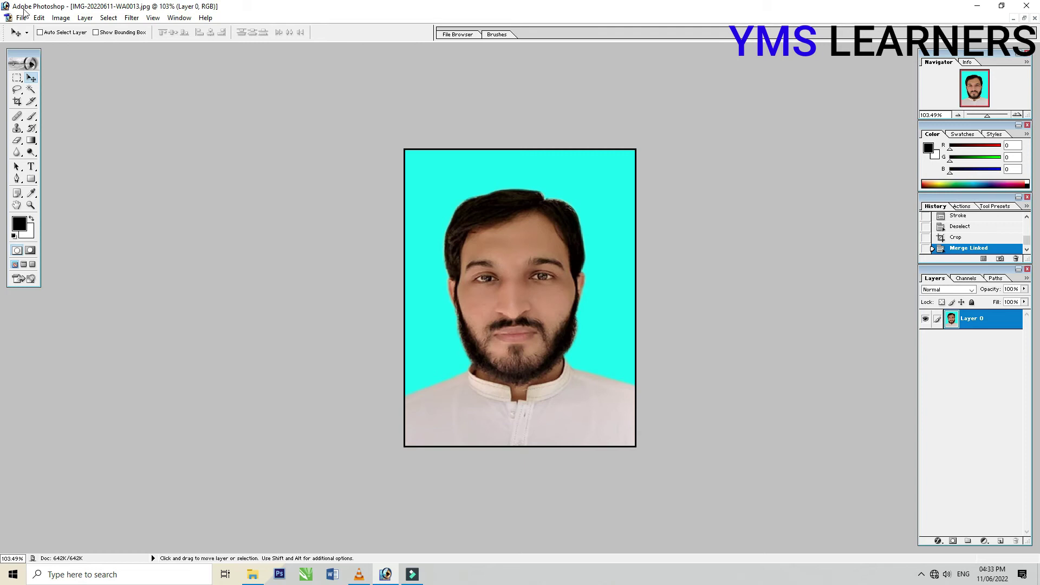
Create a new white document using the 4 x 6 inch preset size.
left_click(22, 17)
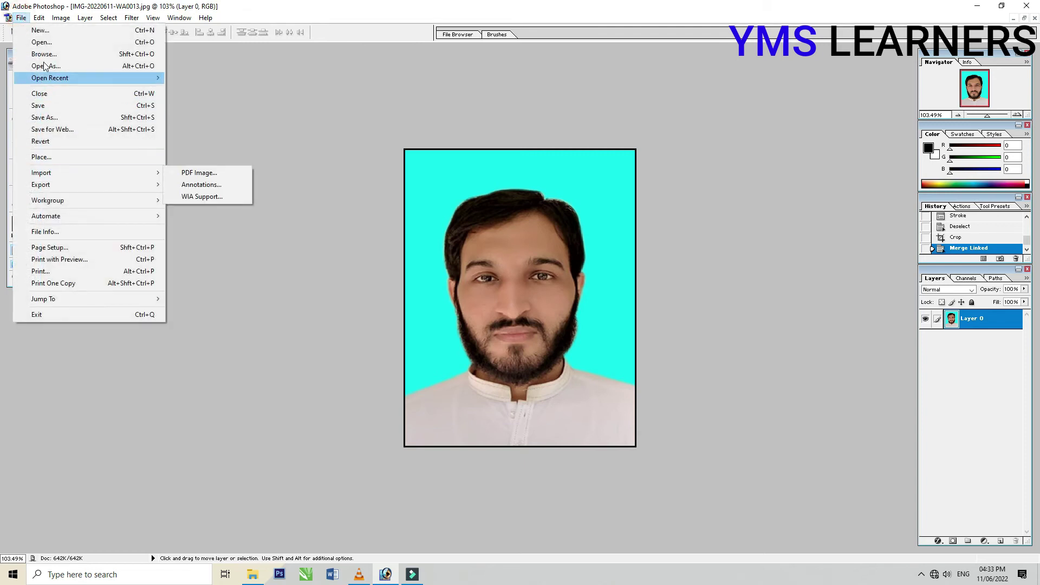
left_click(40, 30)
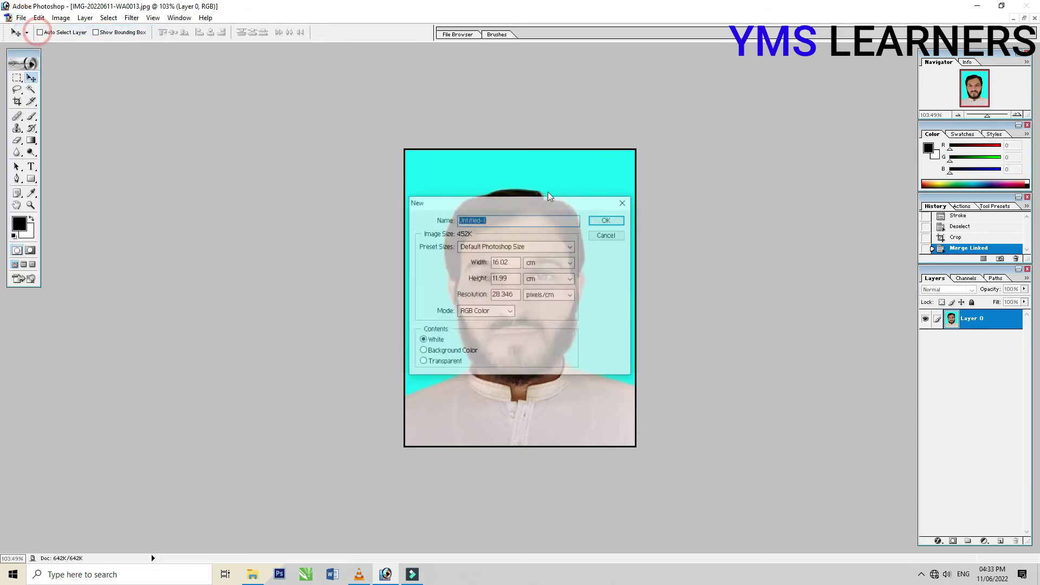
left_click(514, 247)
left_click(464, 317)
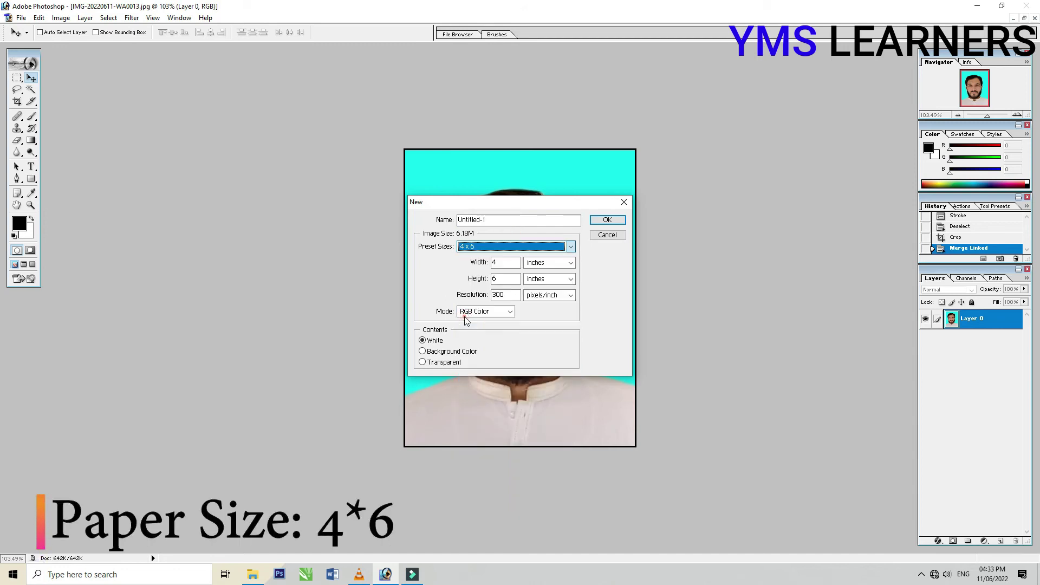
left_click(613, 218)
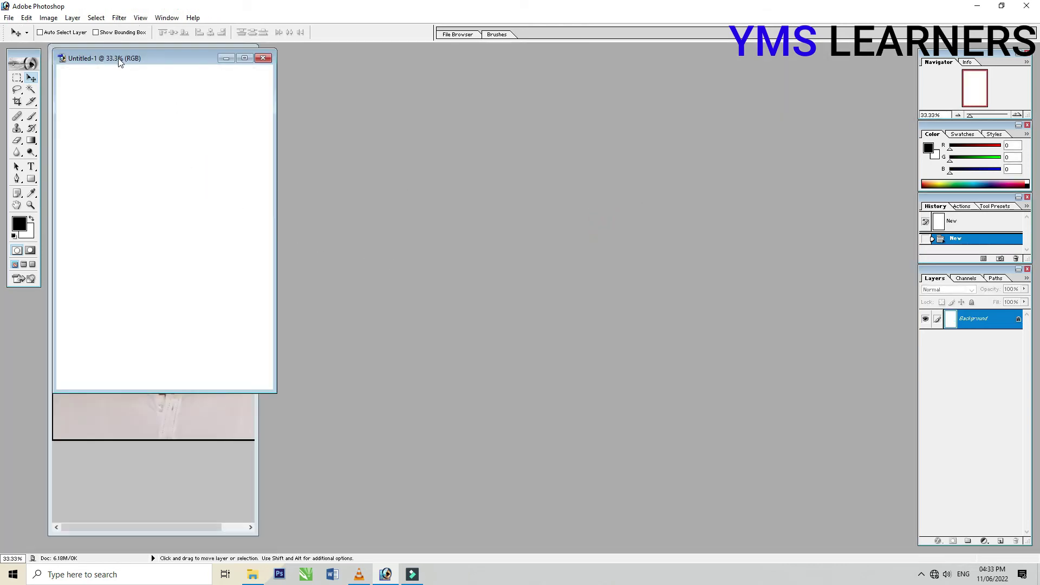
left_click_drag(121, 59, 190, 80)
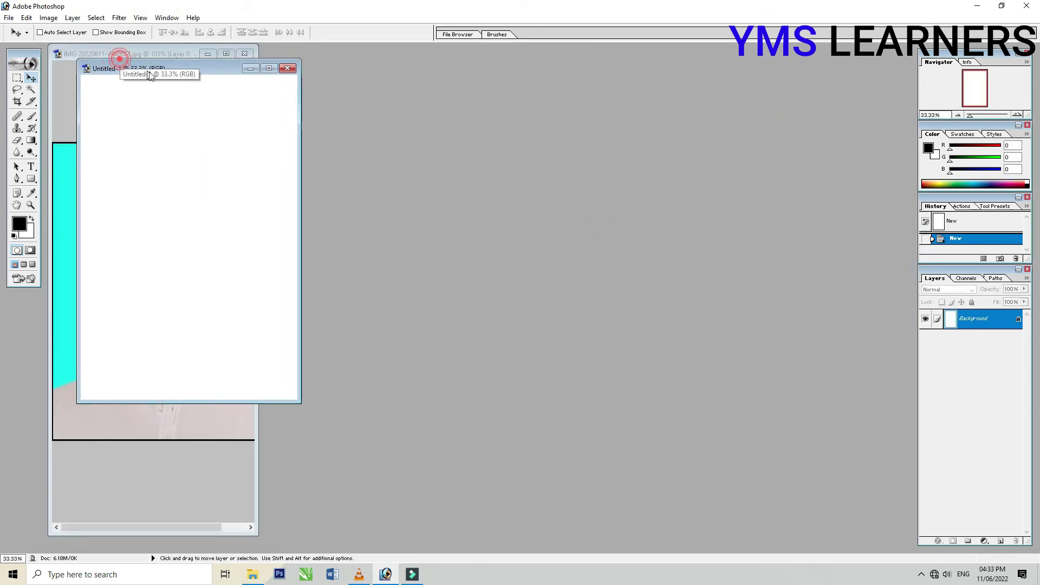
Rotate the new sheet's canvas 90° CCW to landscape and arrange the windows.
left_click(48, 18)
mouse_move(75, 124)
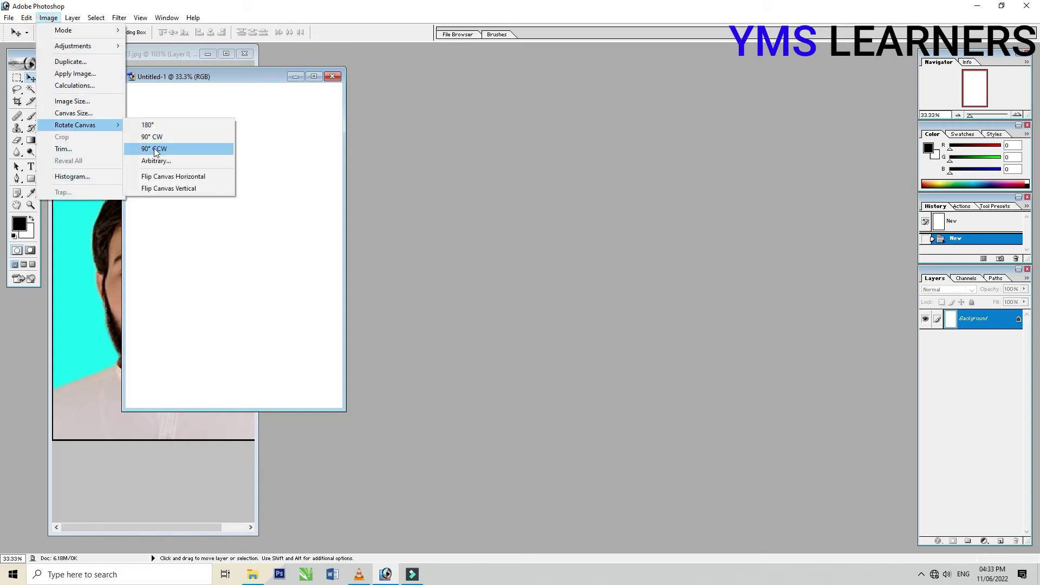
left_click(155, 150)
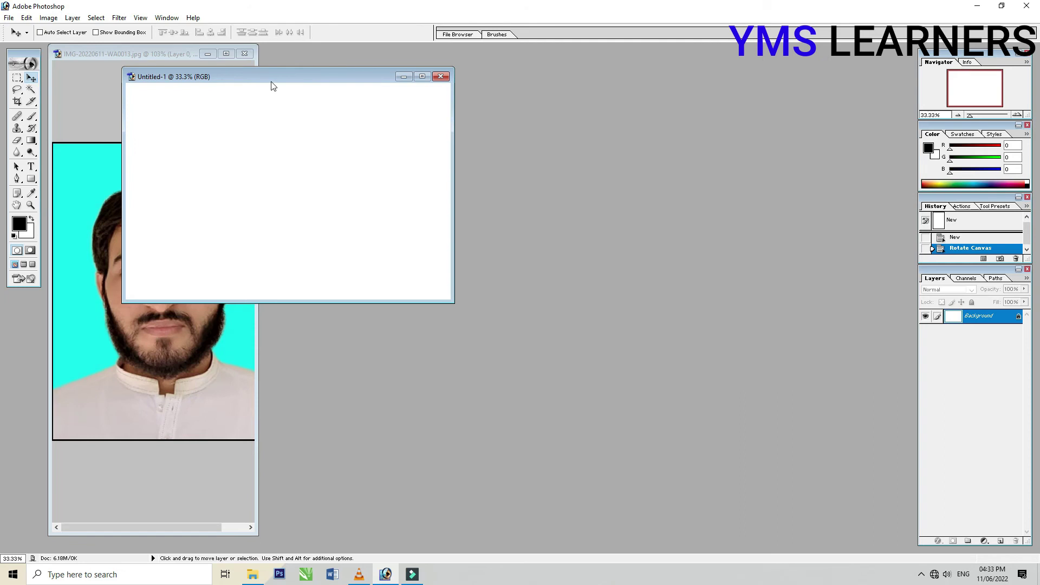
left_click_drag(273, 86, 456, 188)
left_click(220, 71)
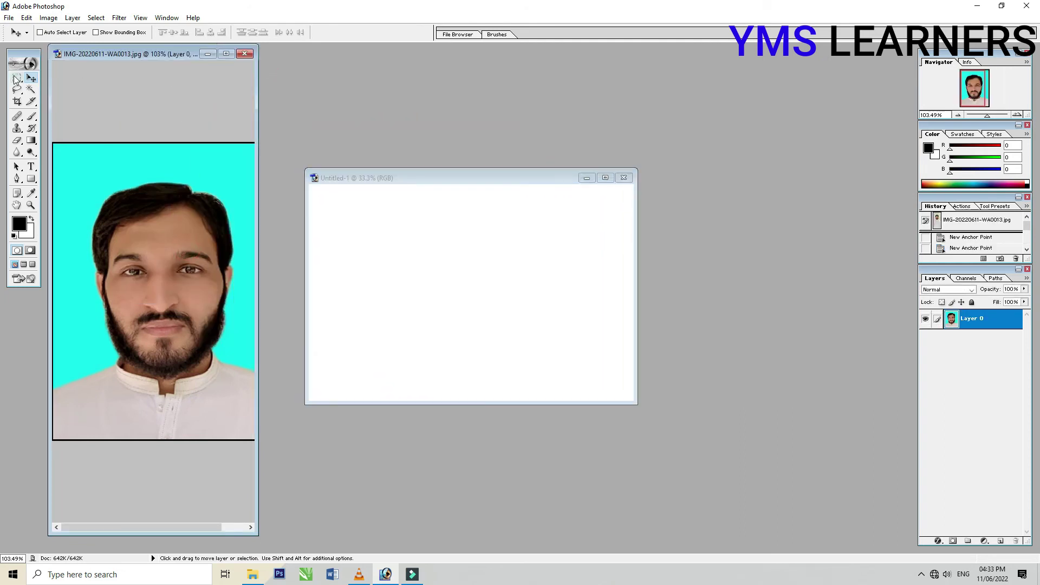
Drag the passport photo onto the enlarged Untitled-1 sheet and position it top-left.
left_click_drag(168, 237, 410, 264)
left_click(605, 177)
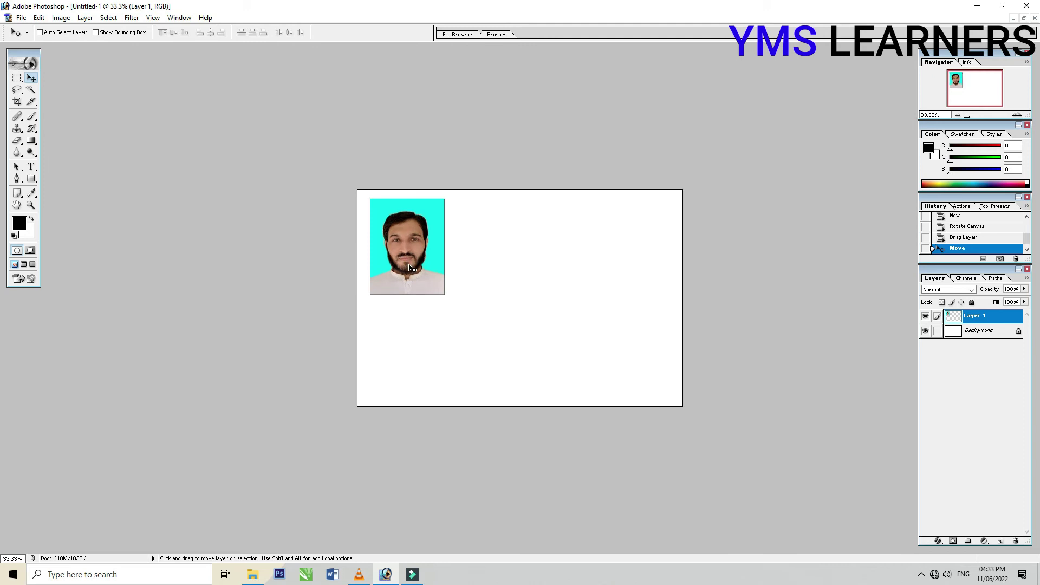
left_click_drag(408, 267, 406, 264)
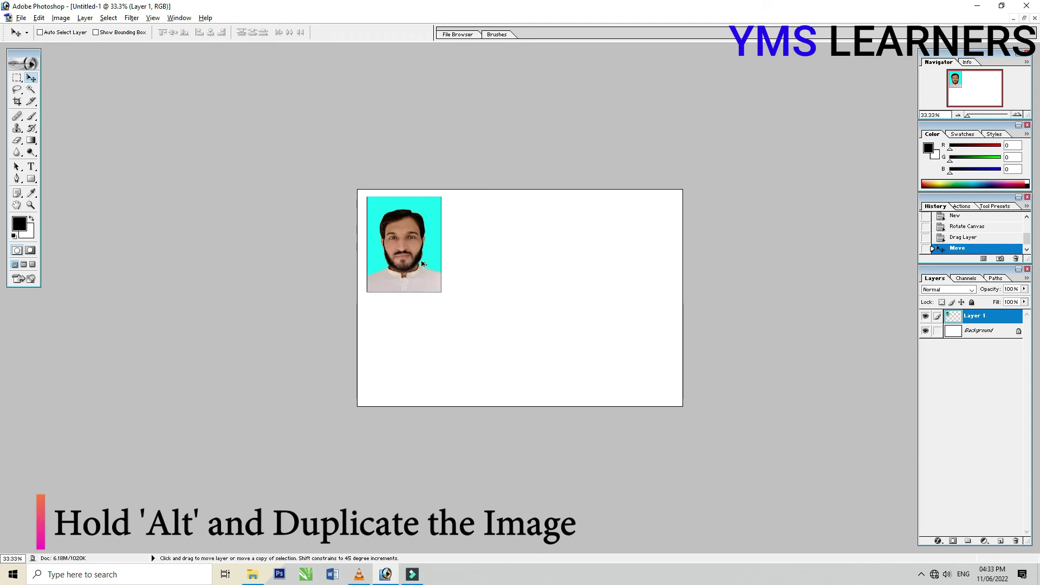
Alt-drag two copies of the photo to its right and link all three photo layers.
left_click_drag(418, 263, 507, 263, "alt")
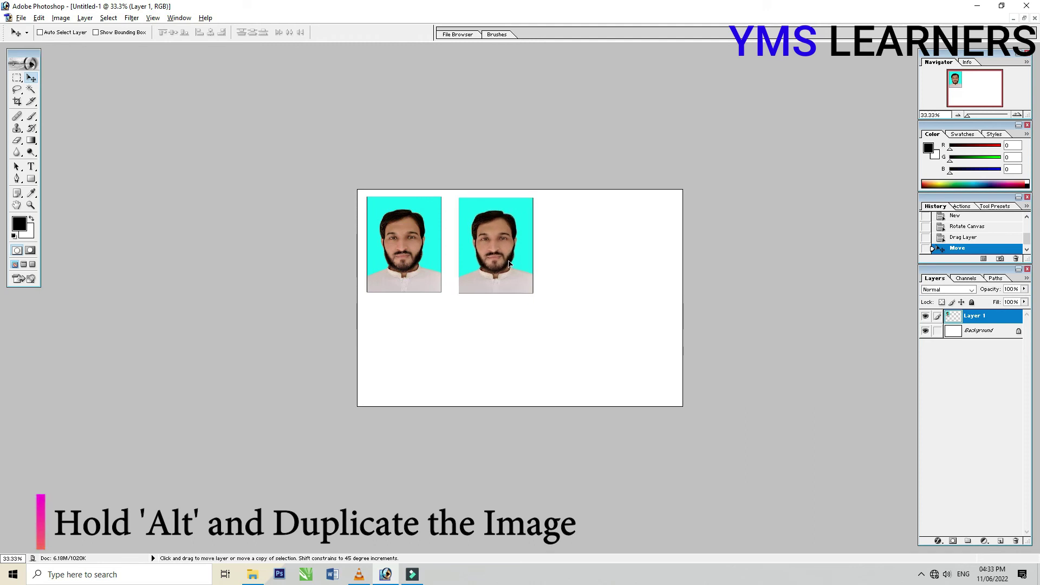
left_click_drag(506, 263, 521, 264, "alt")
key("Left")
key("Left")
key("Left")
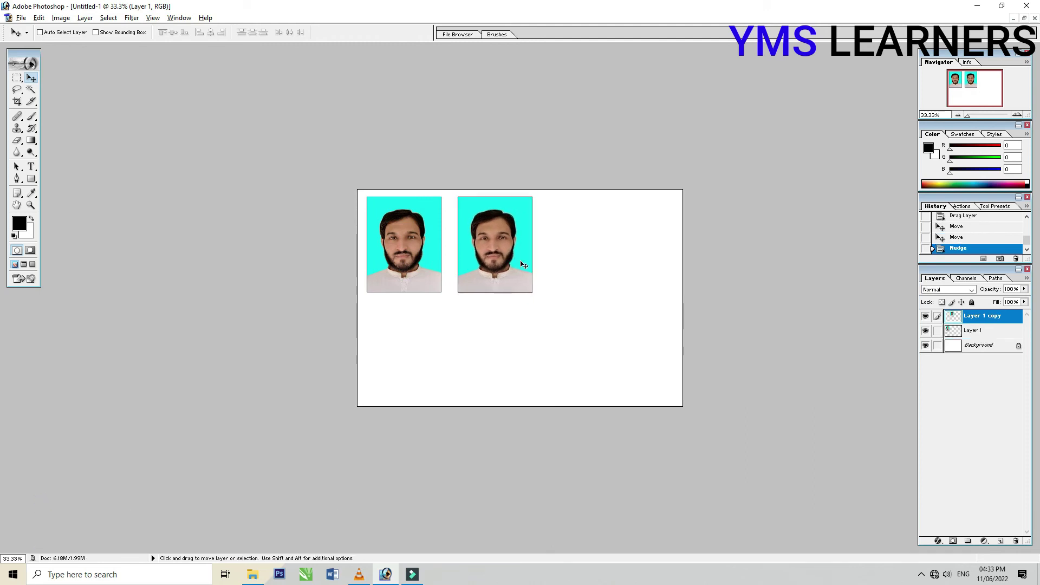
key("Left")
key("Left")
key("Left")
key("Left")
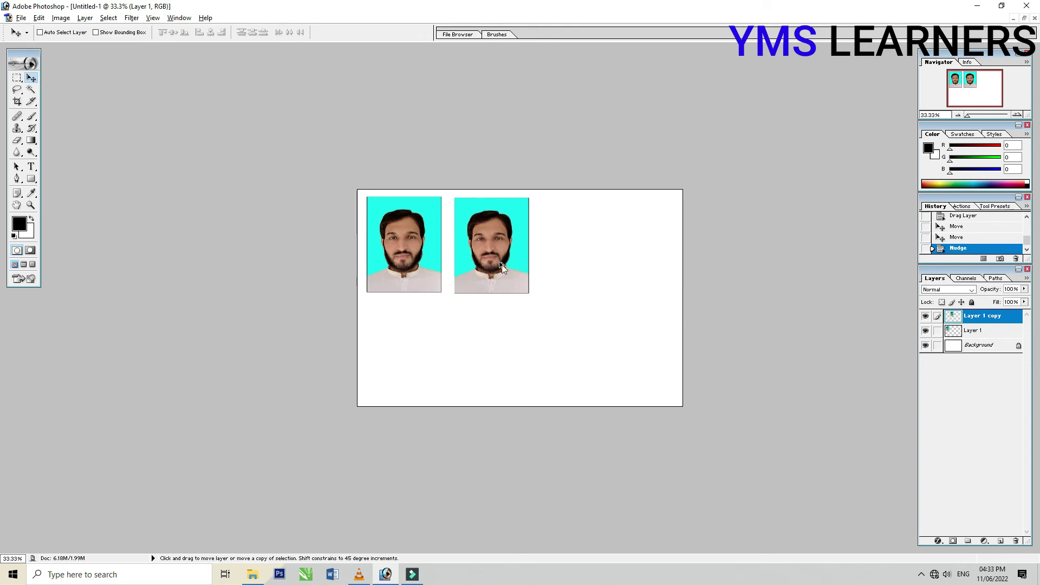
left_click(937, 330)
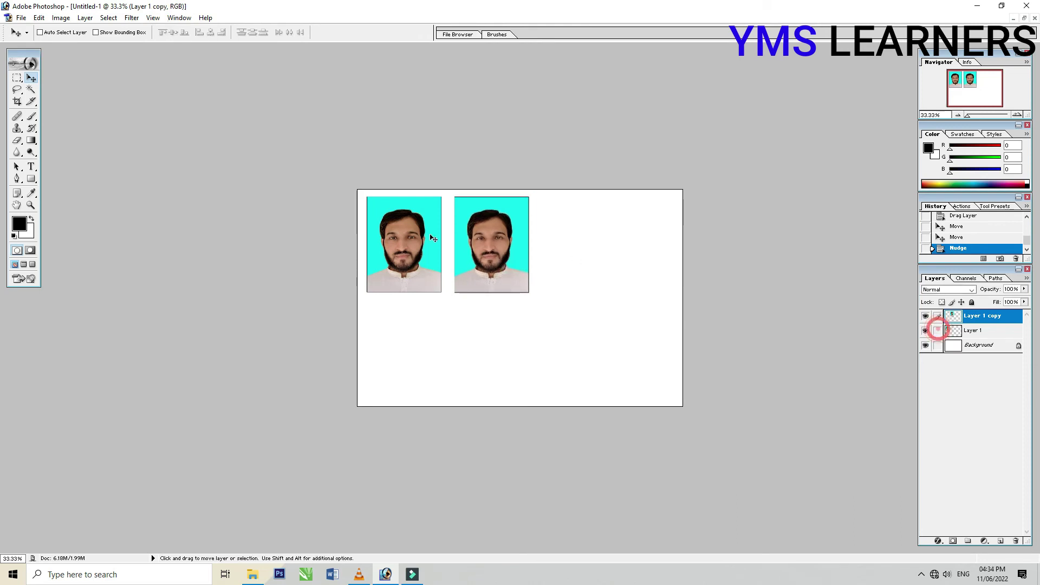
key("alt")
left_click_drag(486, 255, 574, 252)
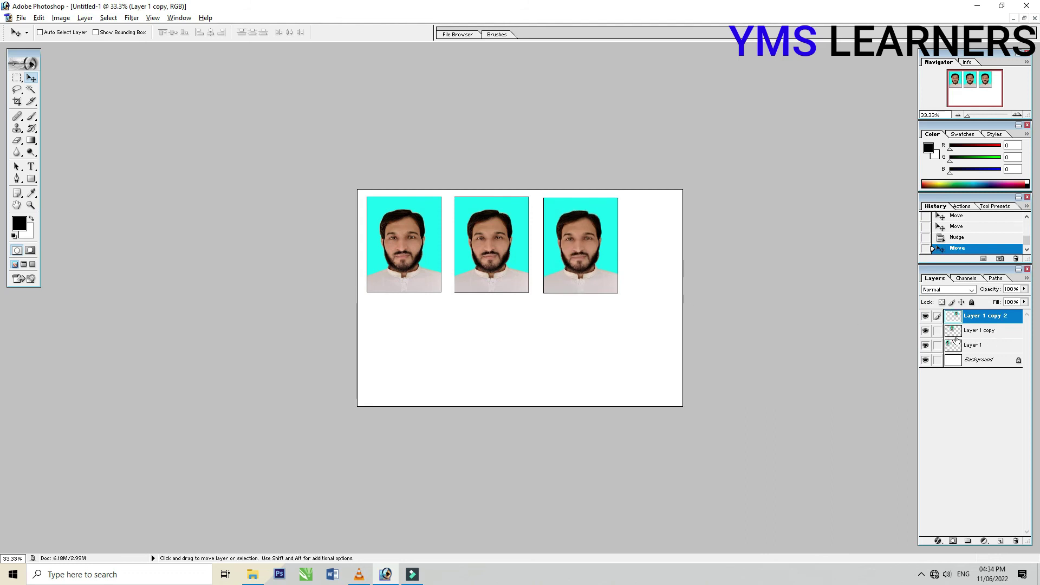
left_click(937, 330)
Merge the three linked photo layers with Ctrl+E and Alt-drag the row into a second row below.
left_click(974, 345)
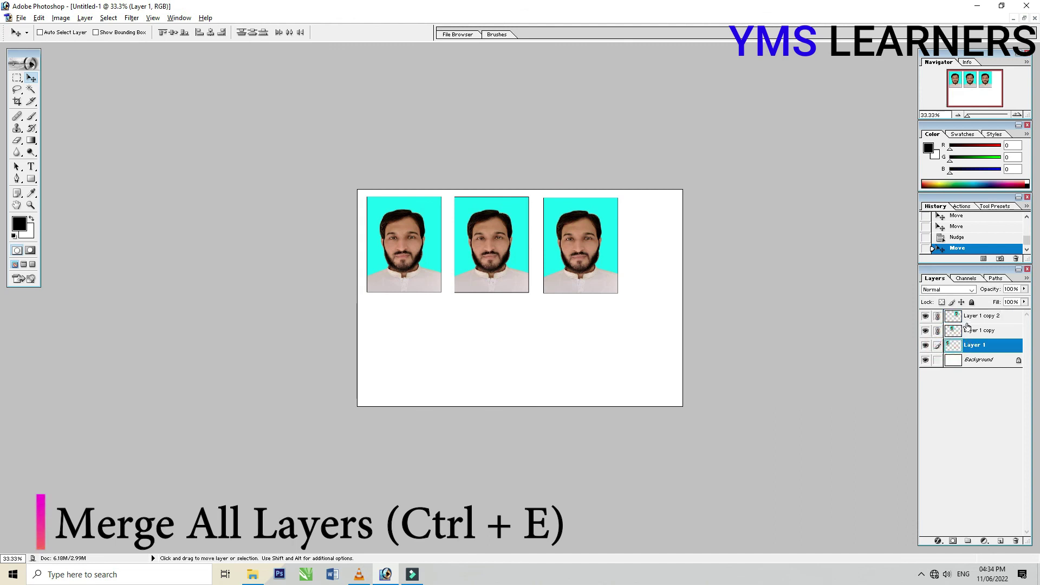
left_click(974, 320)
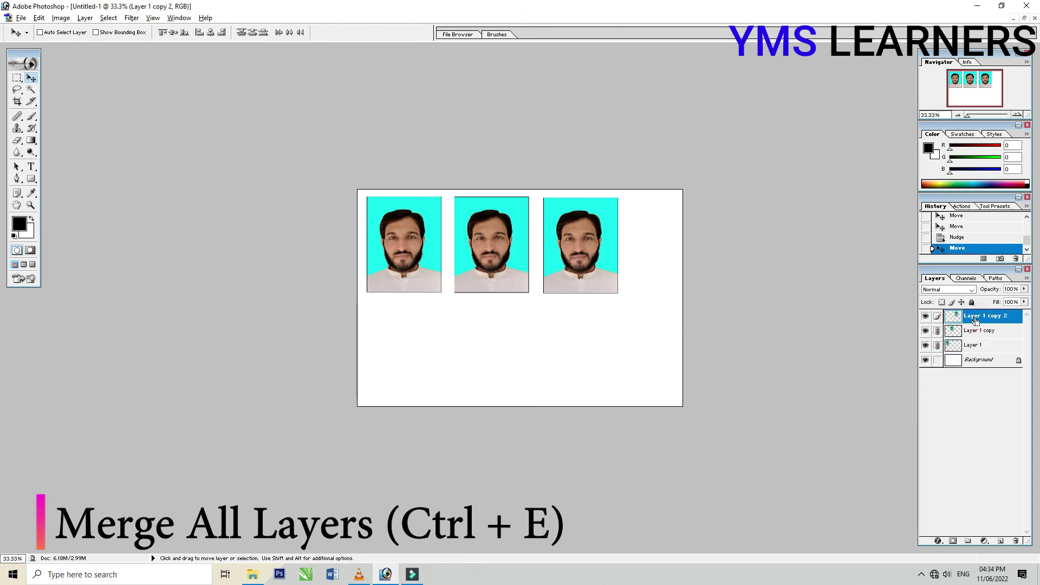
key("ctrl+e")
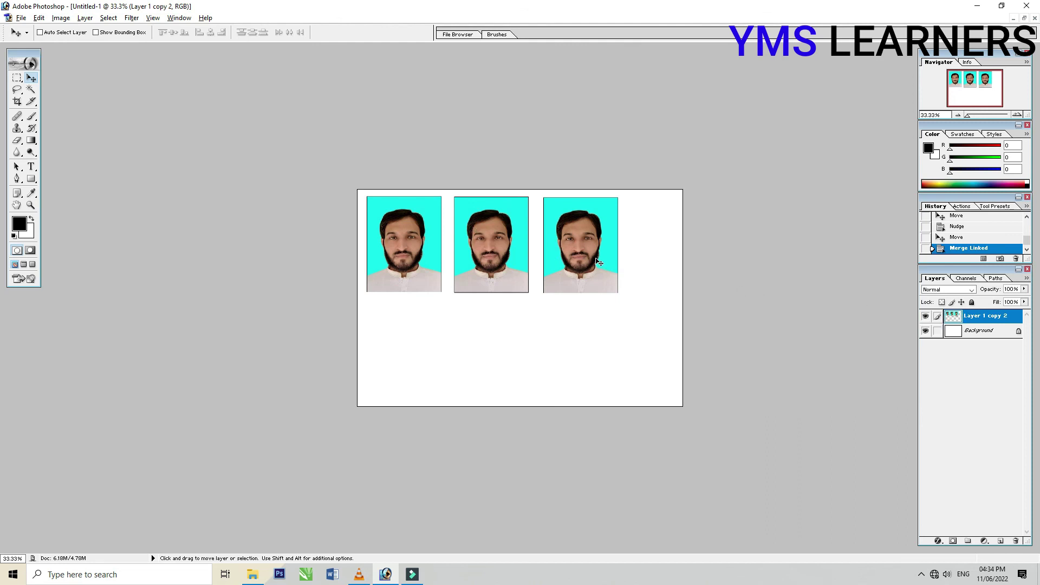
left_click_drag(599, 262, 589, 358)
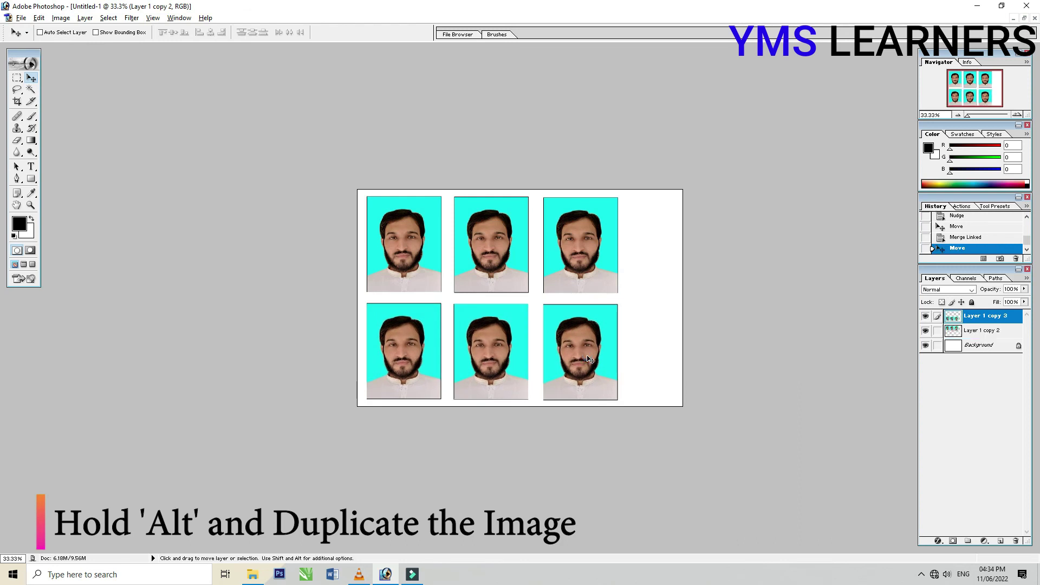
key("Up")
key("Up")
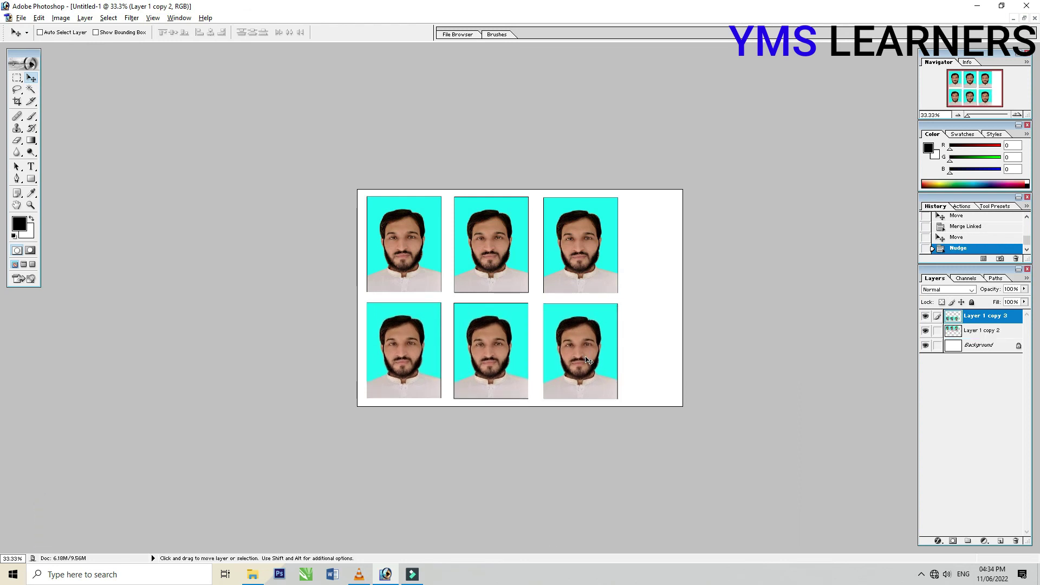